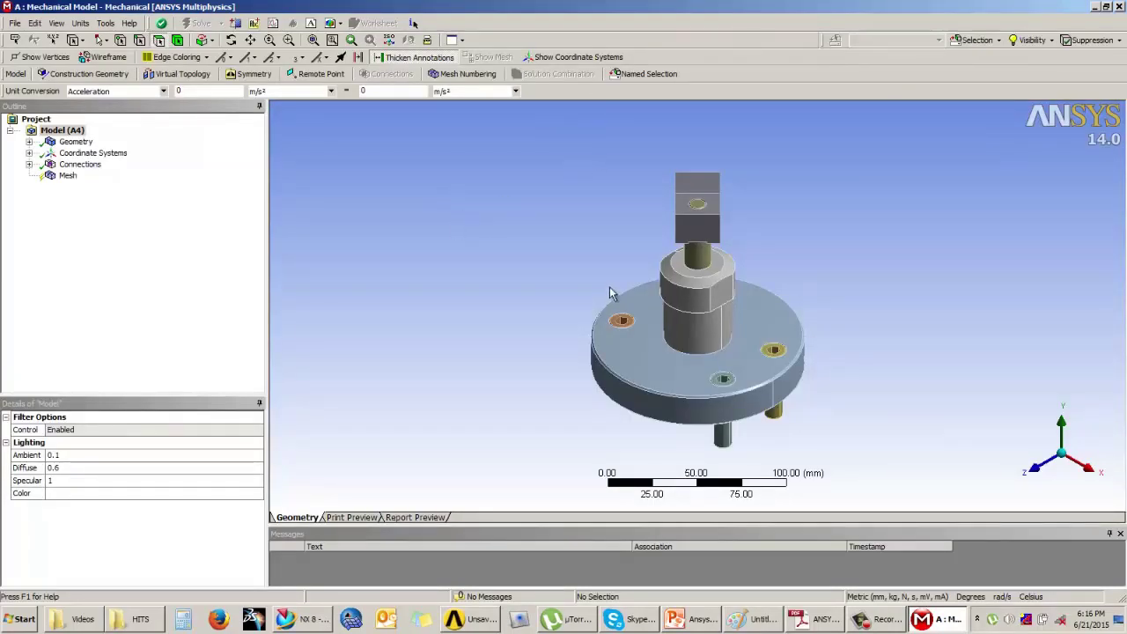
Examine the clamp assembly from another angle, along with its contact regions and list of geometry bodies.
middle_click_drag(704, 358, 779, 326)
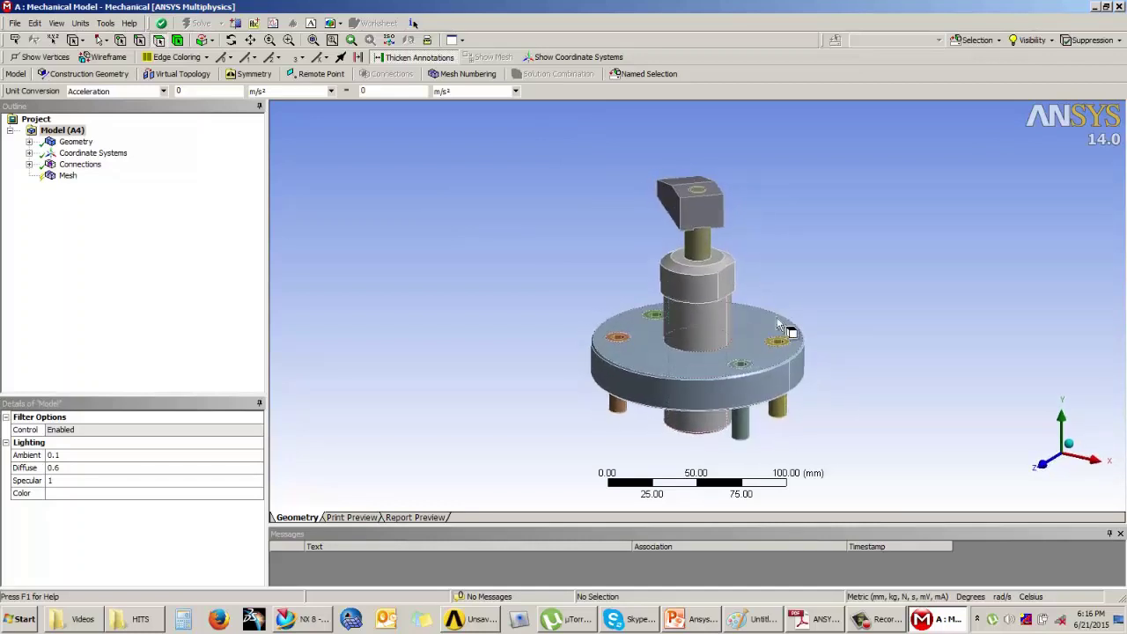
scroll(779, 325, "up", 3)
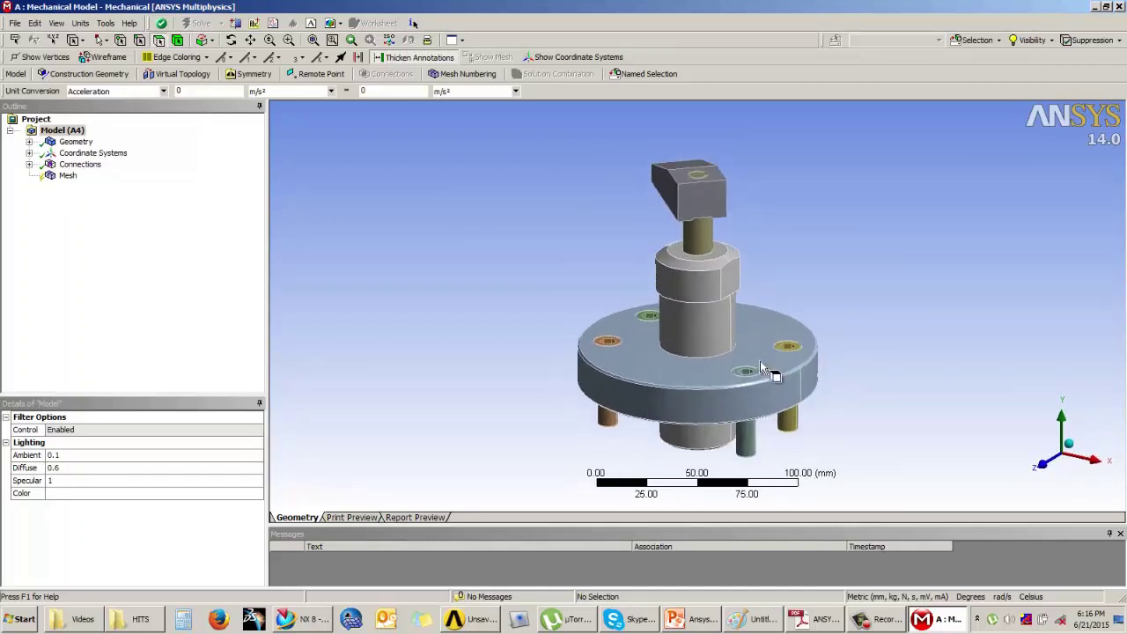
scroll(763, 367, "up", 5)
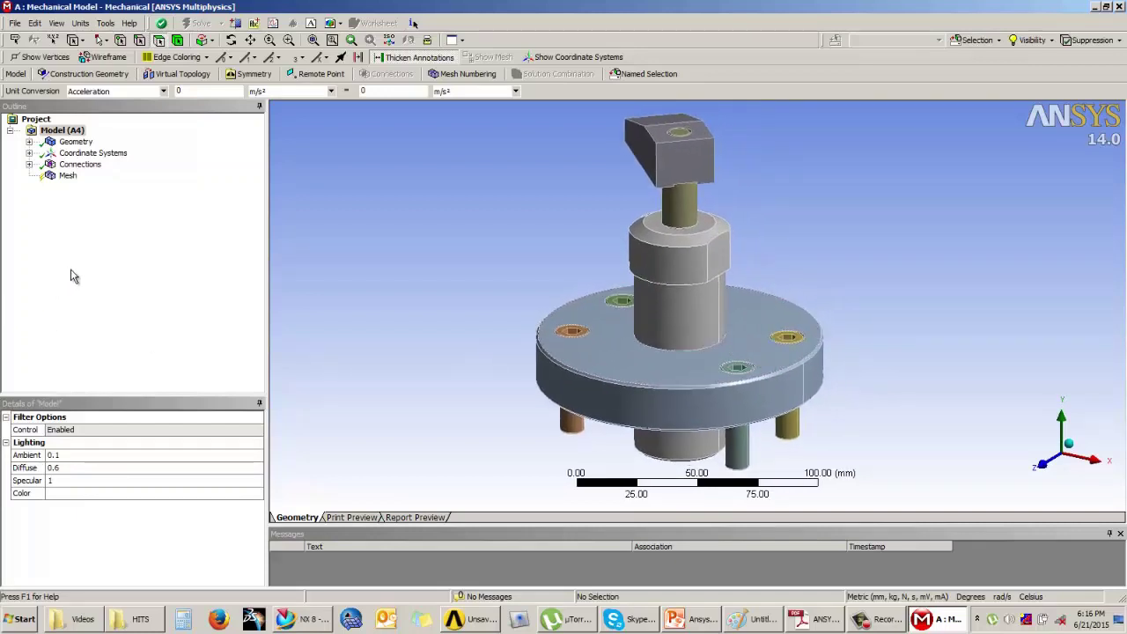
left_click(29, 165)
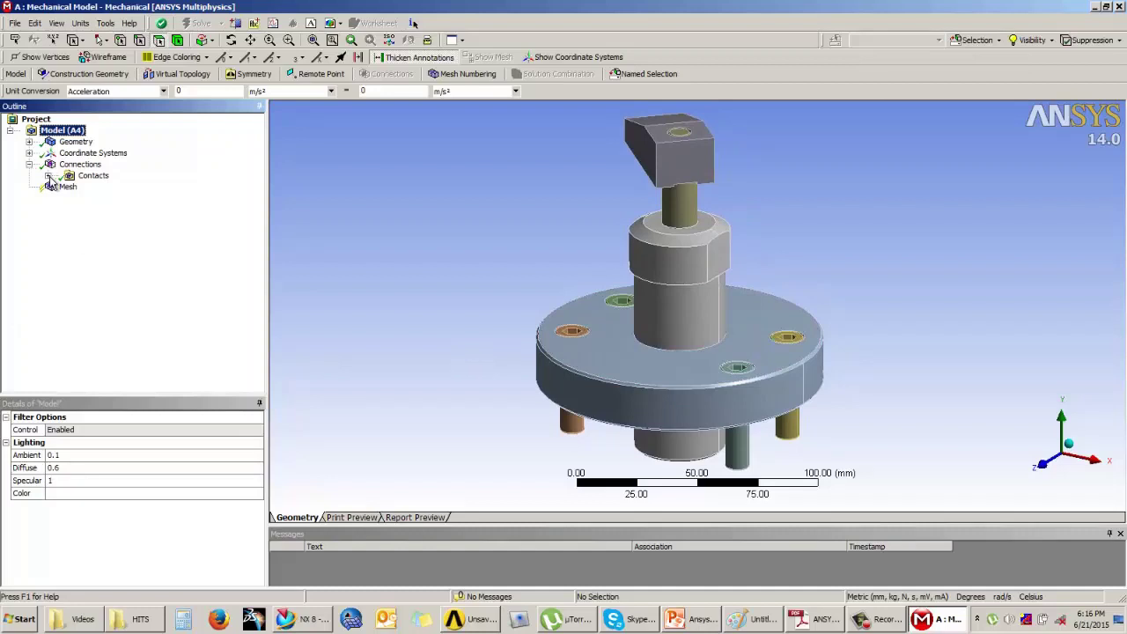
left_click(48, 176)
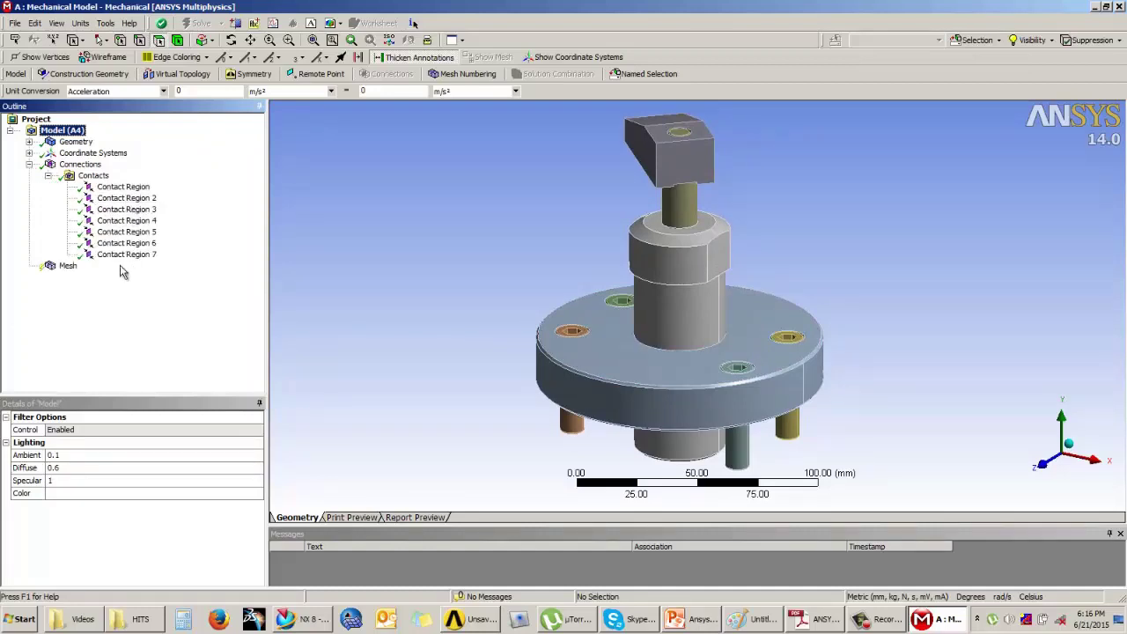
left_click(48, 175)
left_click(29, 164)
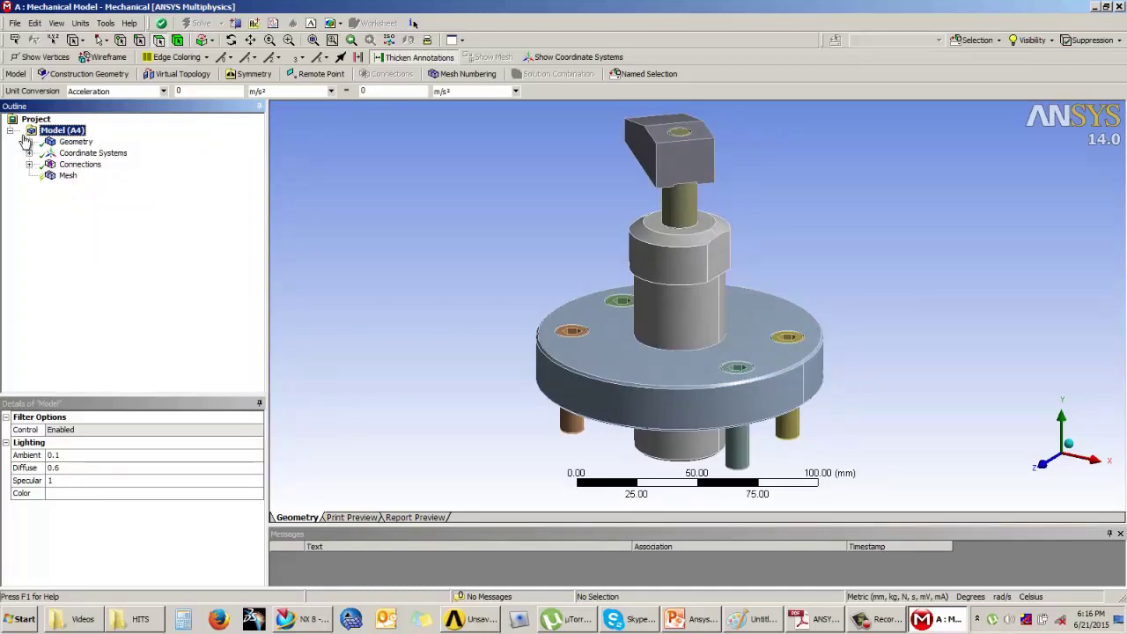
left_click(29, 141)
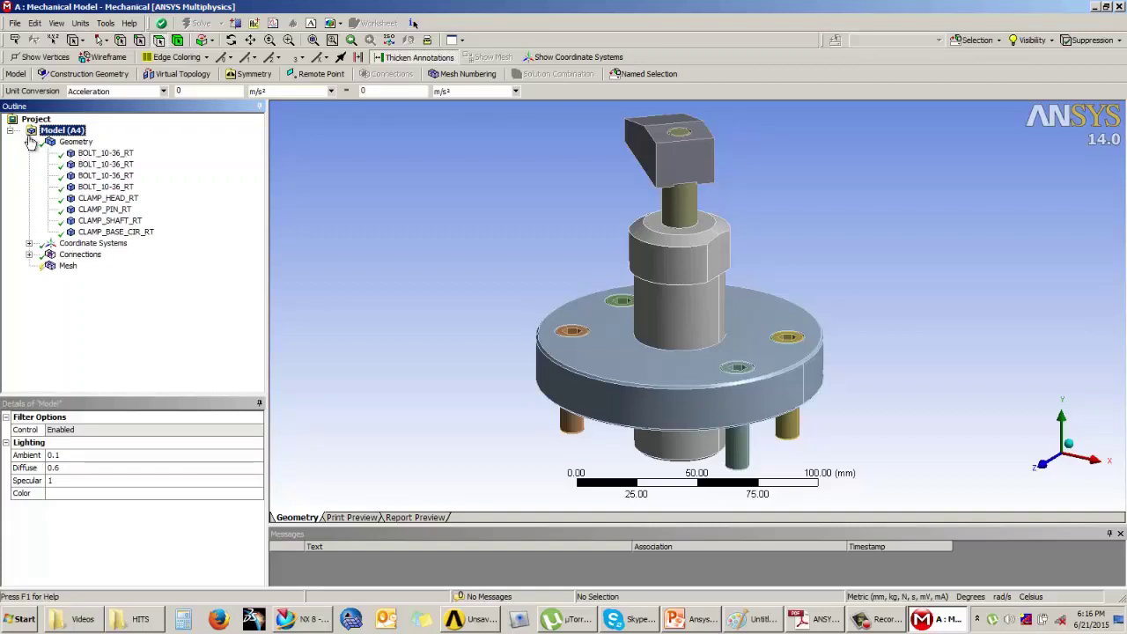
left_click(29, 142)
Generate the assembly mesh with the default settings and review its node and element statistics.
left_click(66, 176)
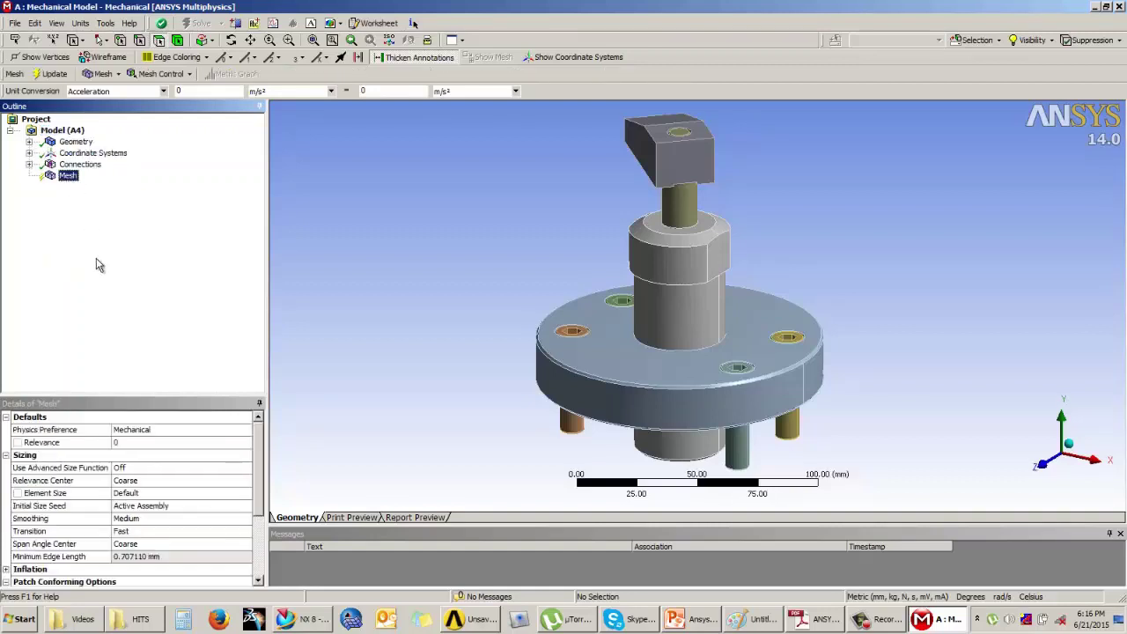
left_click(54, 75)
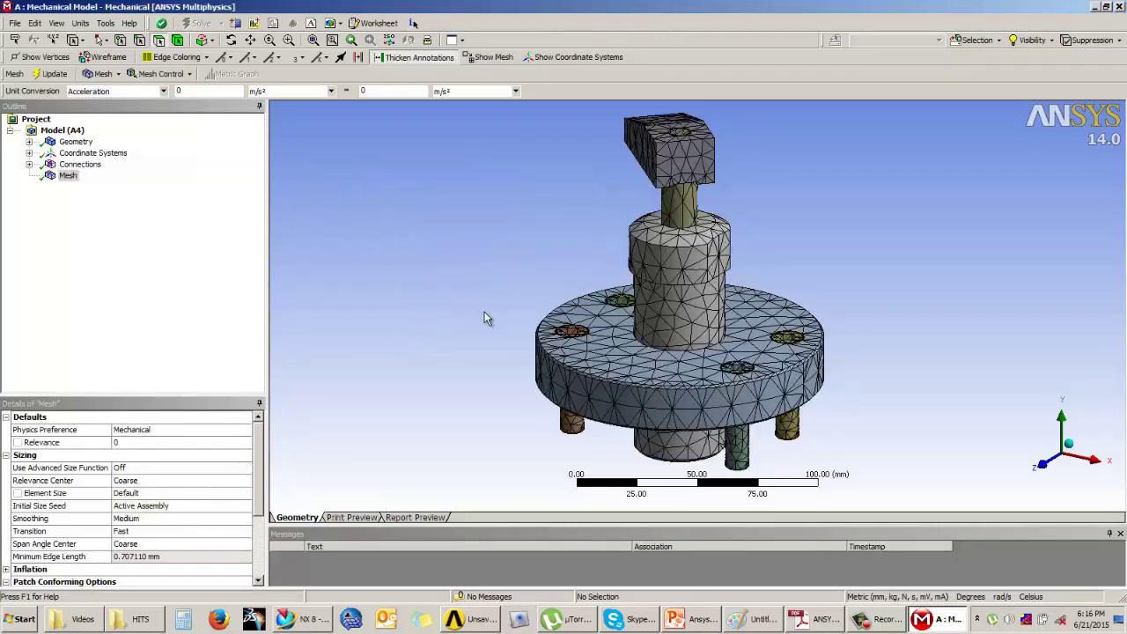
middle_click_drag(551, 350, 576, 356)
scroll(201, 565, "down", 3)
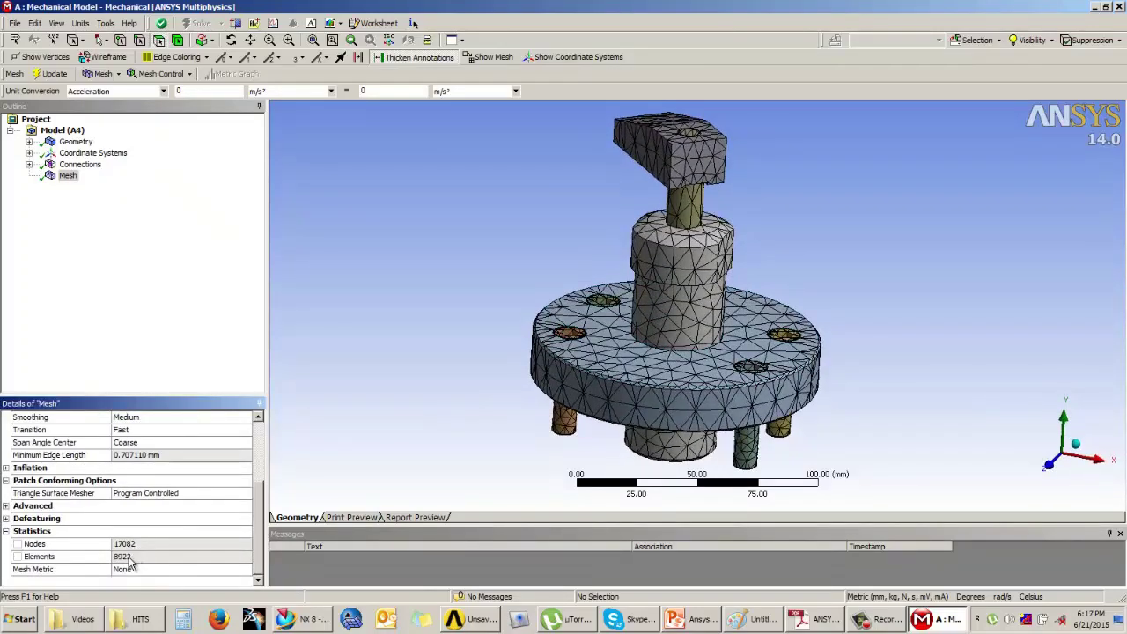
scroll(264, 521, "up", 3)
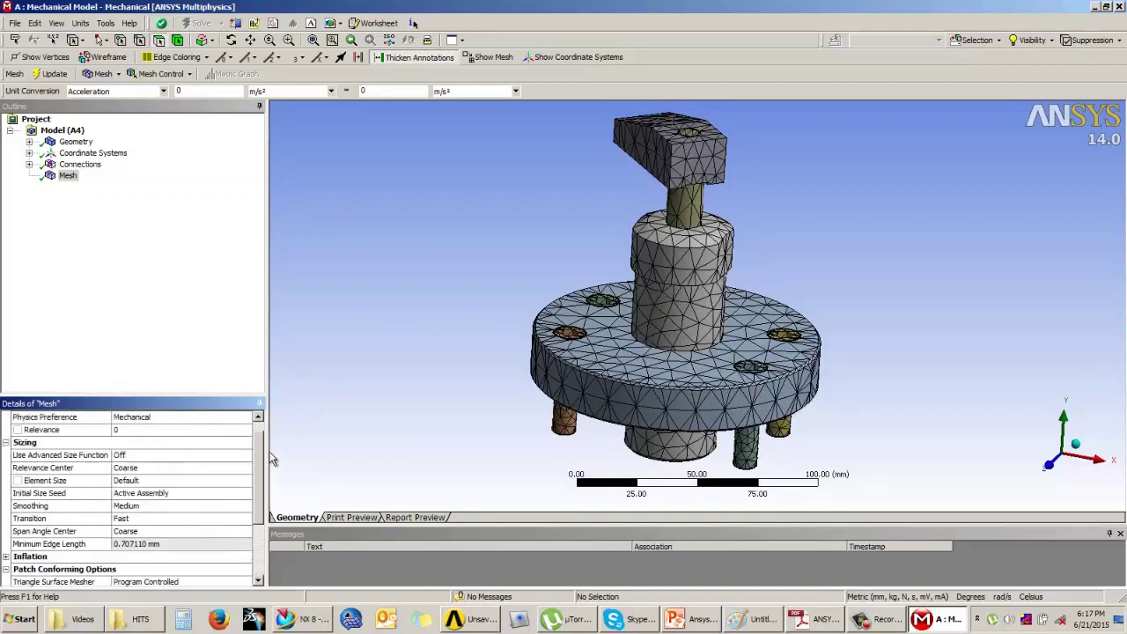
middle_click_drag(515, 375, 678, 395)
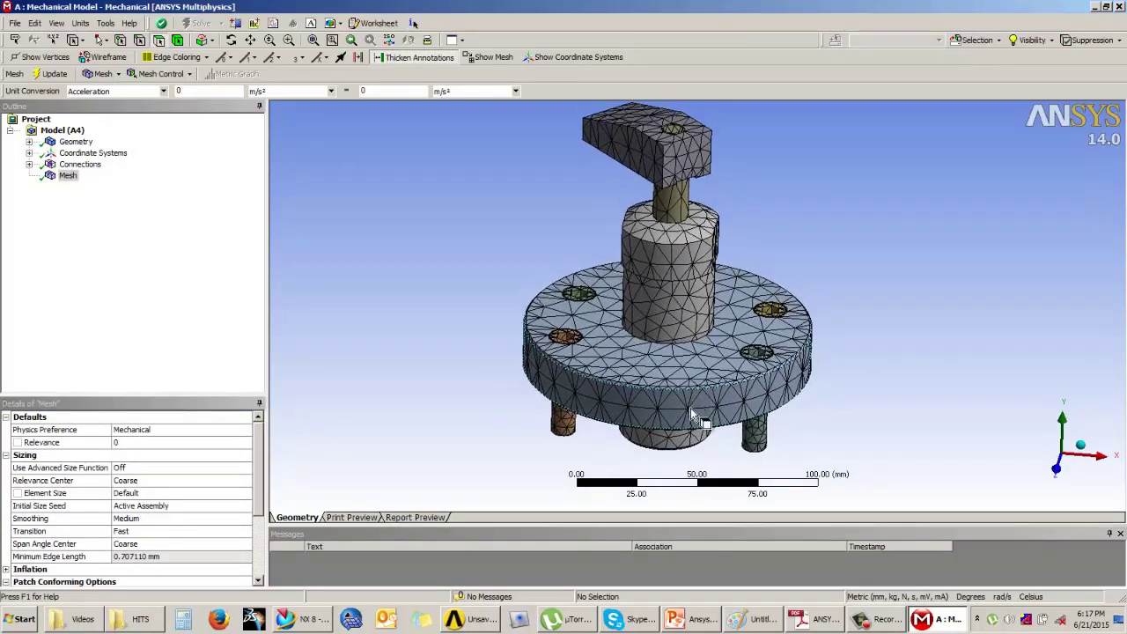
left_click(139, 493)
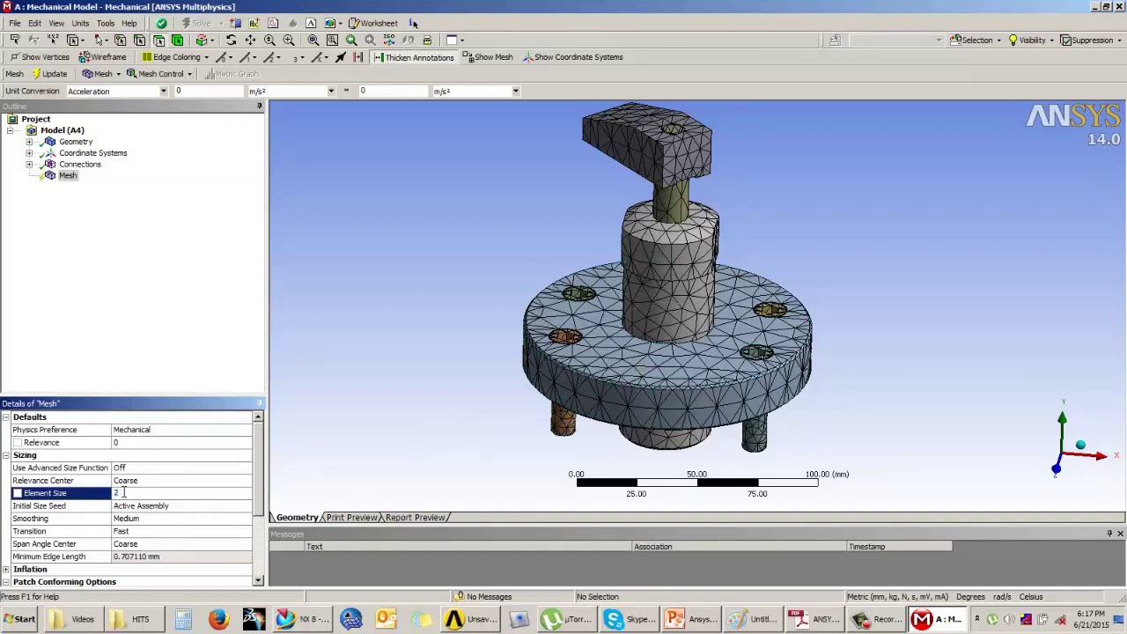
key("BackSpace")
key("Return")
mouse_move(259, 462)
left_mouse_down()
mouse_move(259, 476)
mouse_move(258, 454)
left_mouse_up()
Add a mesh sizing control scoped to the clamp head body.
left_click(157, 74)
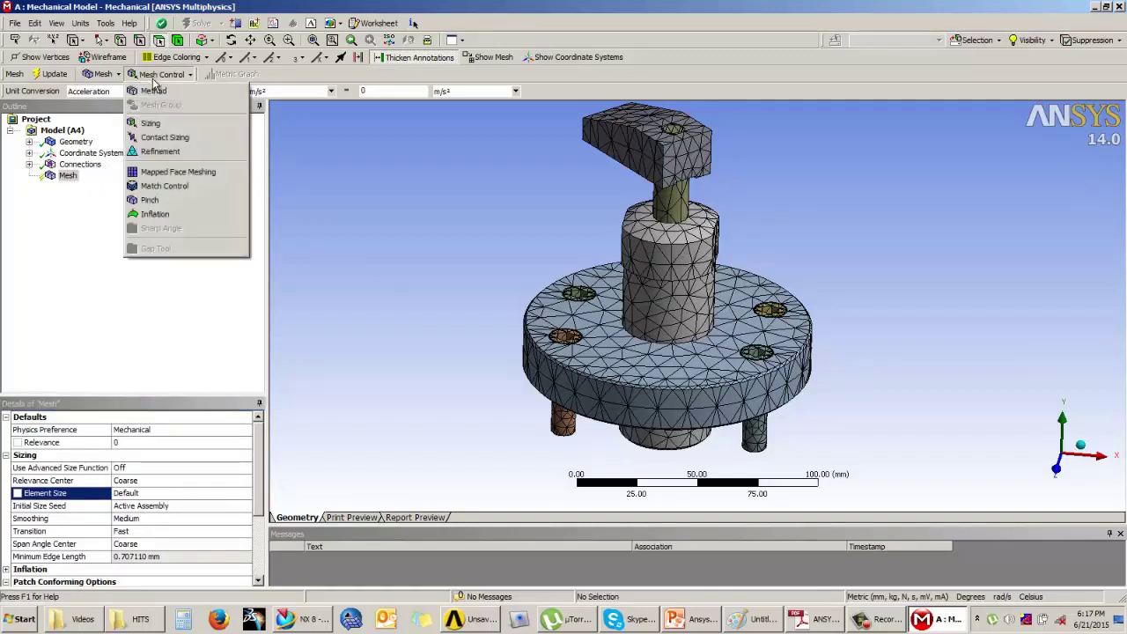
left_click(180, 126)
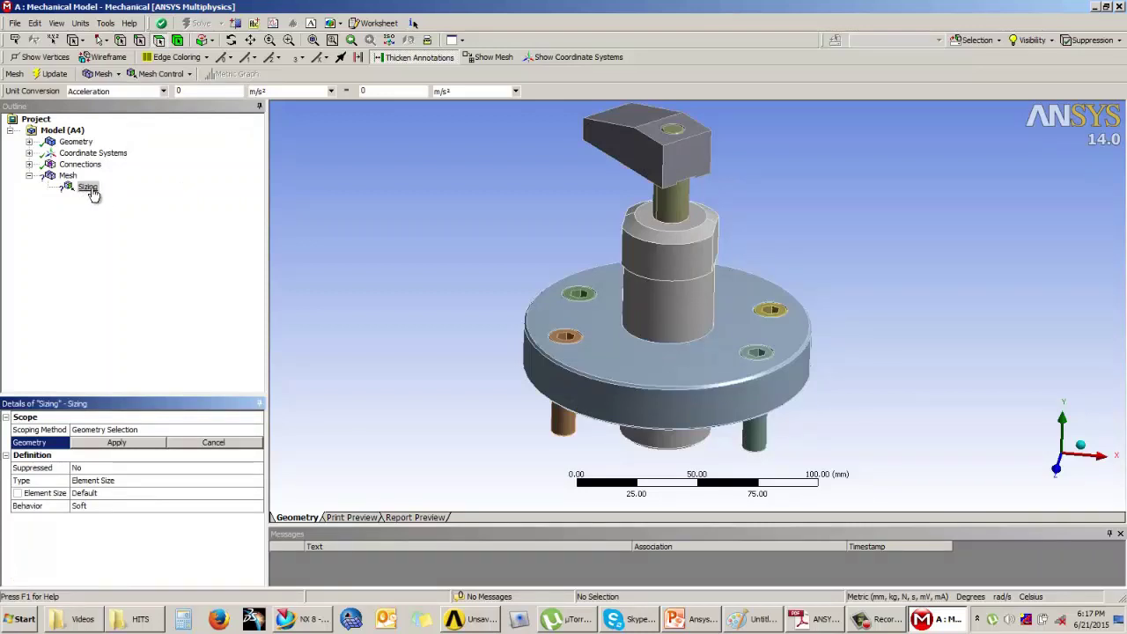
left_click(624, 146)
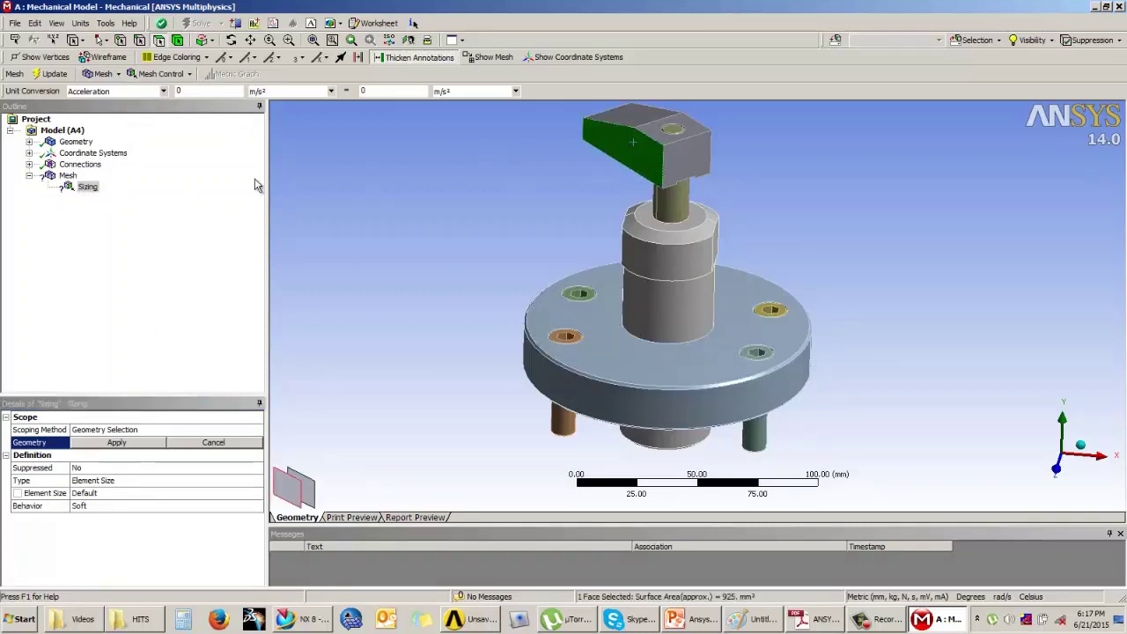
left_click(177, 39)
left_click(613, 139)
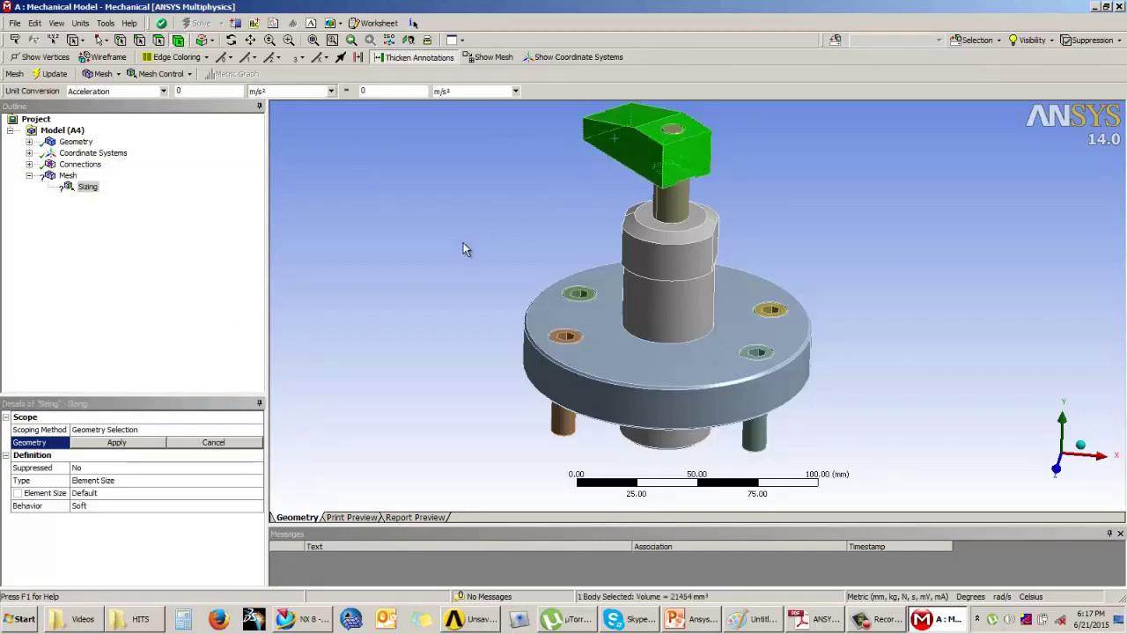
left_click(512, 296)
scroll(568, 320, "up", 4)
scroll(572, 310, "down", 4)
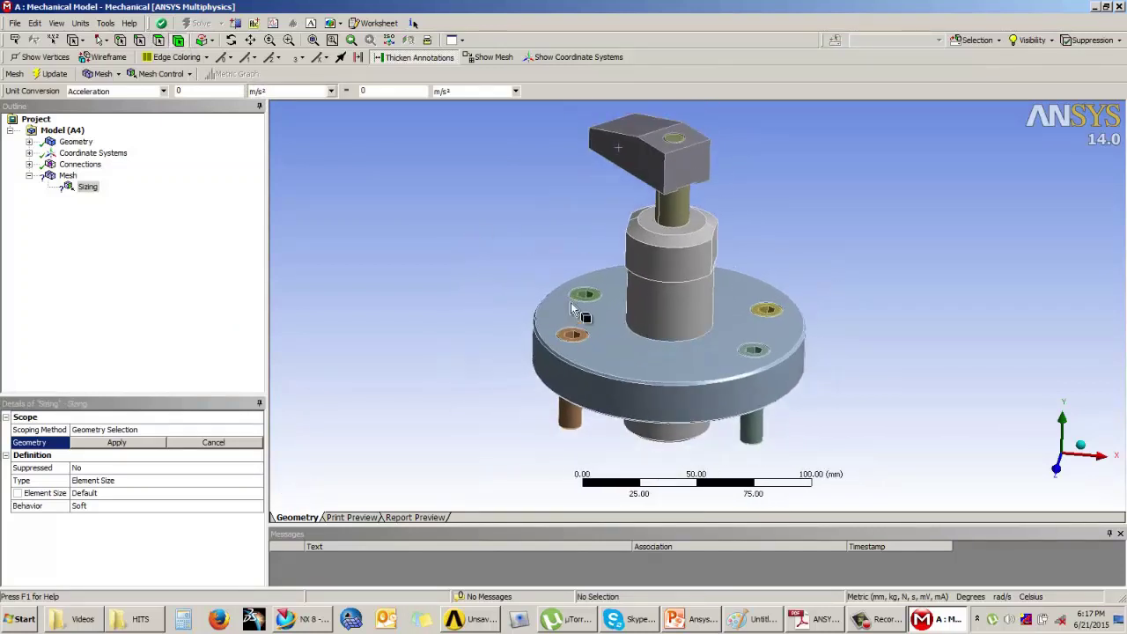
left_click(653, 156)
left_click(130, 444)
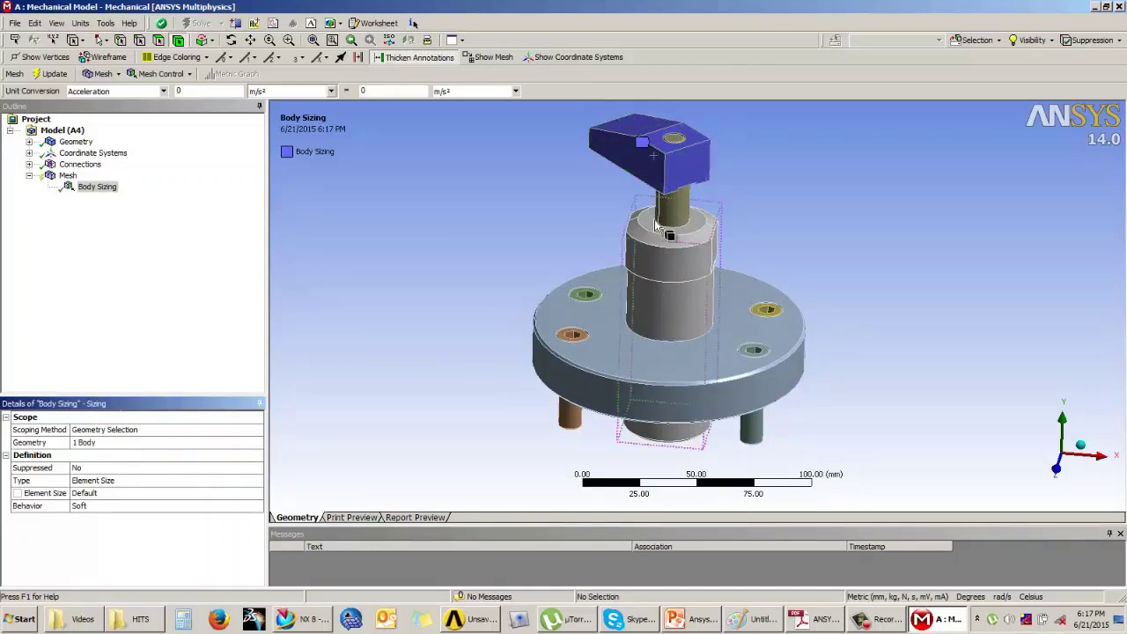
Set the body sizing's element size to 3 mm, update the mesh and inspect it on the assembly.
scroll(656, 227, "up", 1)
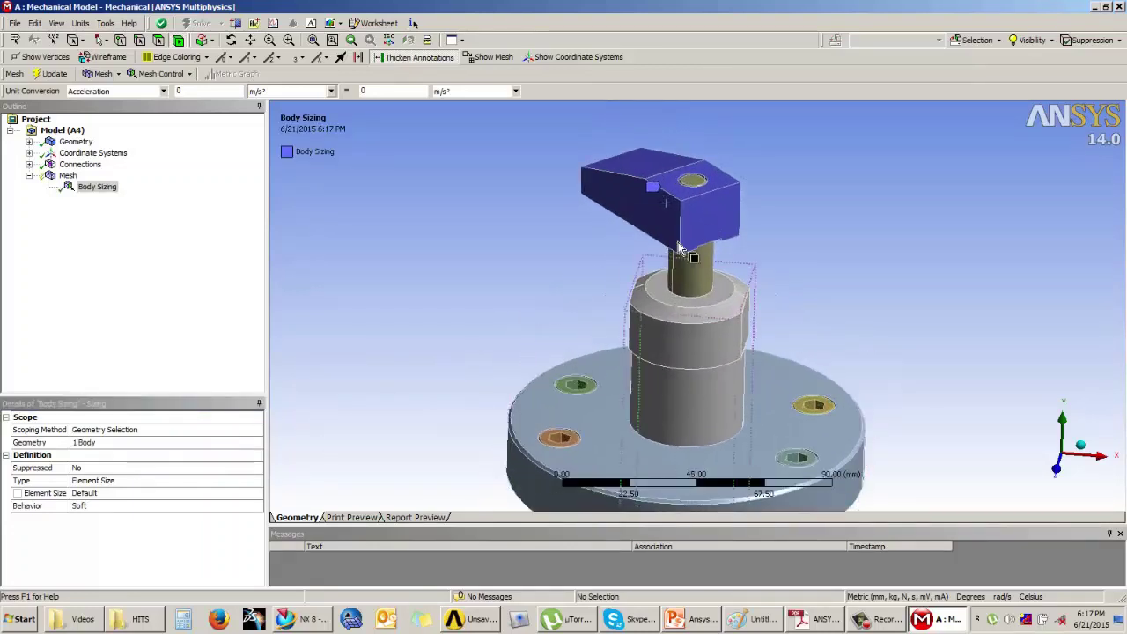
left_click(709, 312)
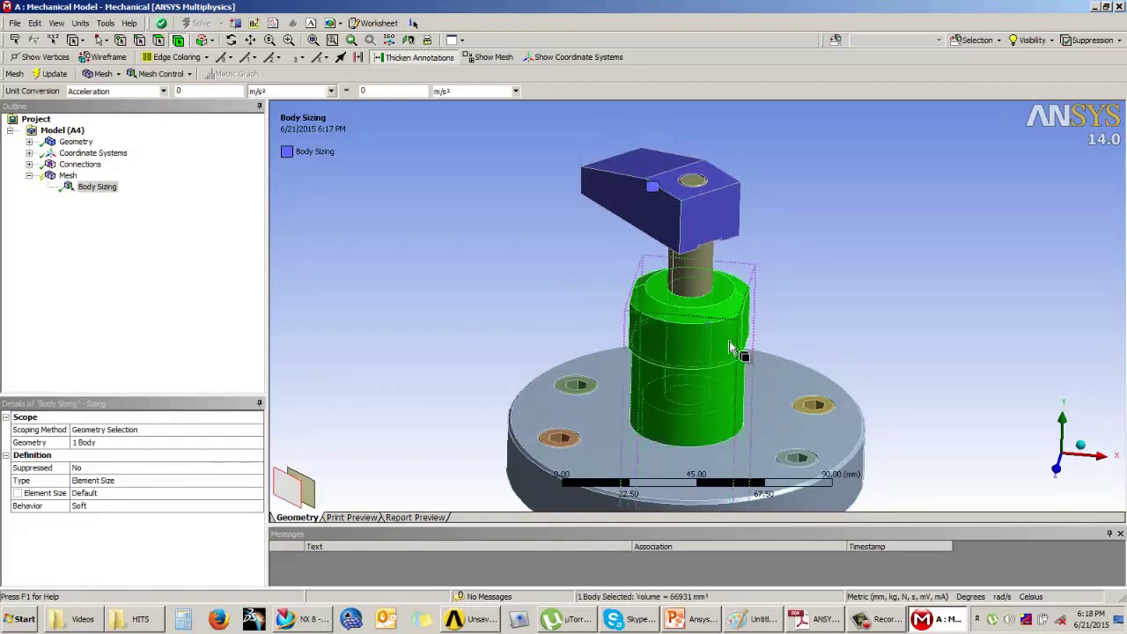
left_click(100, 493)
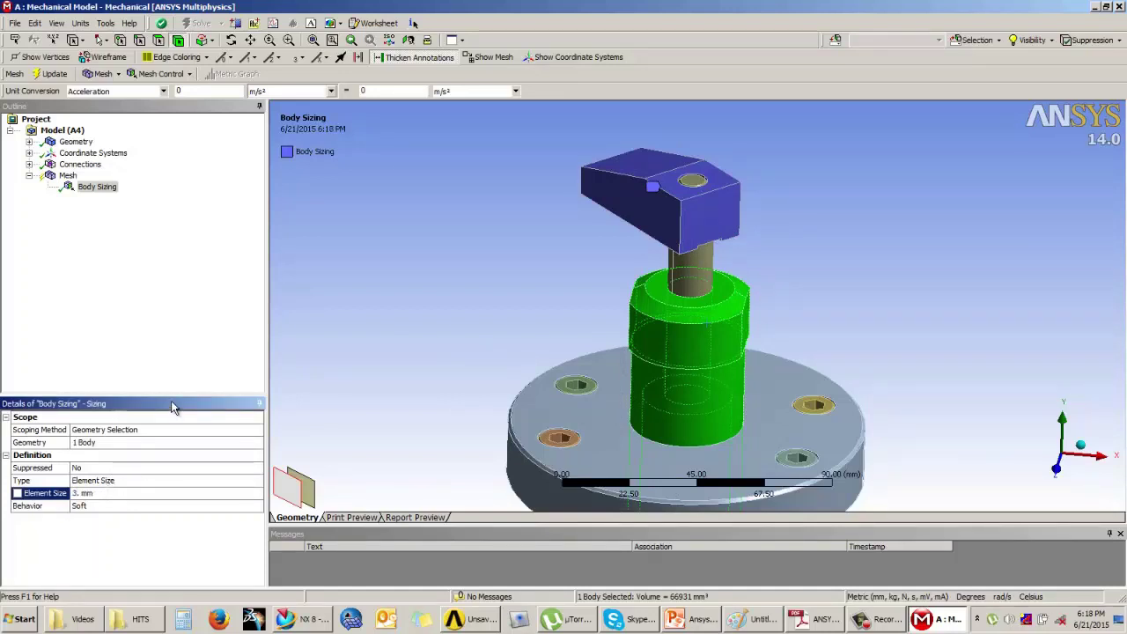
left_click(54, 74)
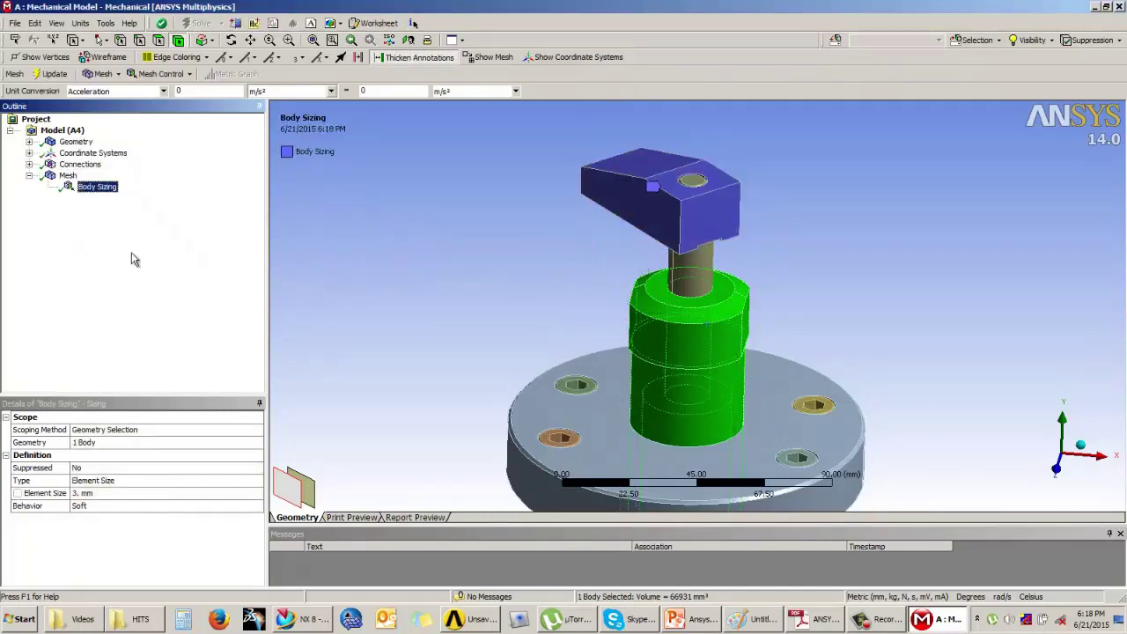
left_click(63, 176)
mouse_move(616, 321)
middle_mouse_down()
mouse_move(640, 302)
mouse_move(635, 310)
middle_mouse_up()
middle_click_drag(442, 280, 370, 263)
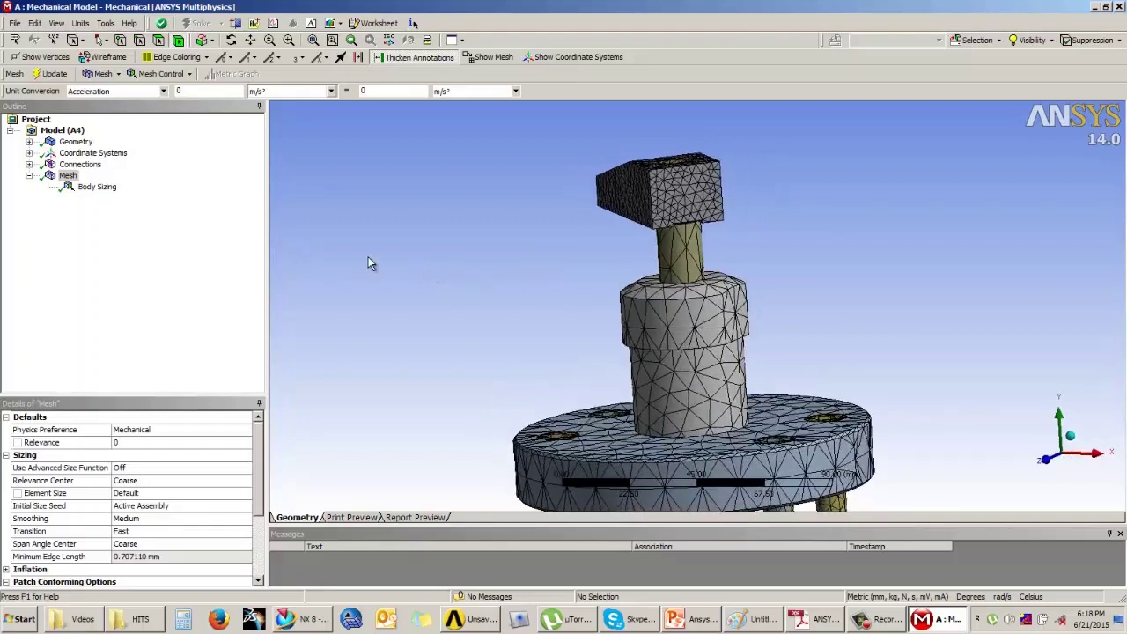
Extend the existing body sizing's scope to include the large cylindrical body below the clamp head.
left_click(94, 187)
left_click(119, 442)
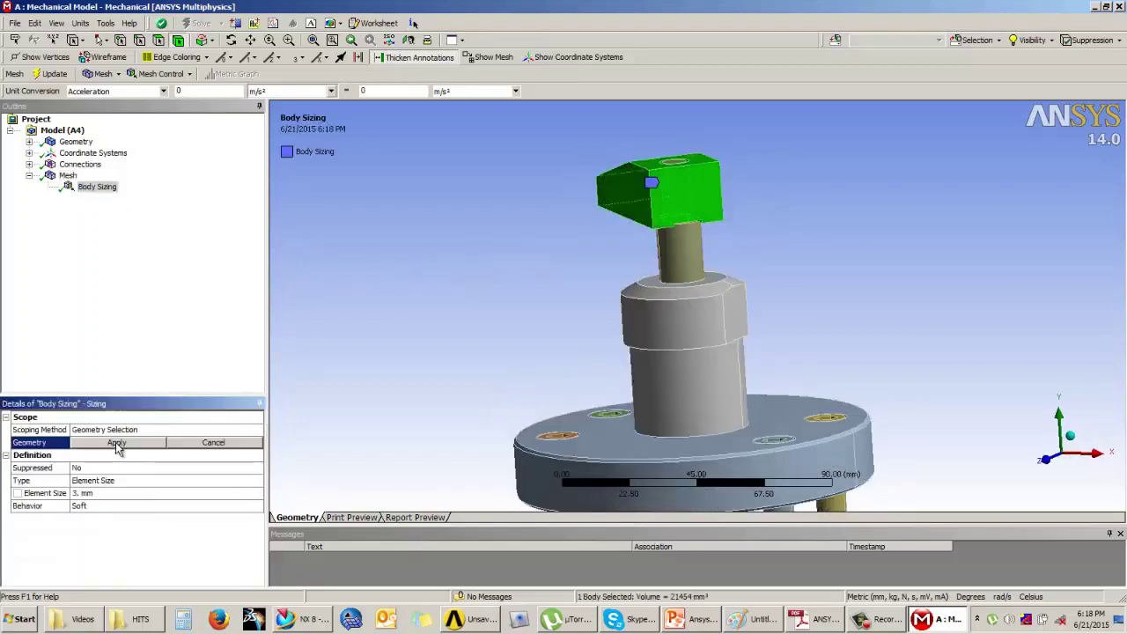
left_click(645, 376, "ctrl")
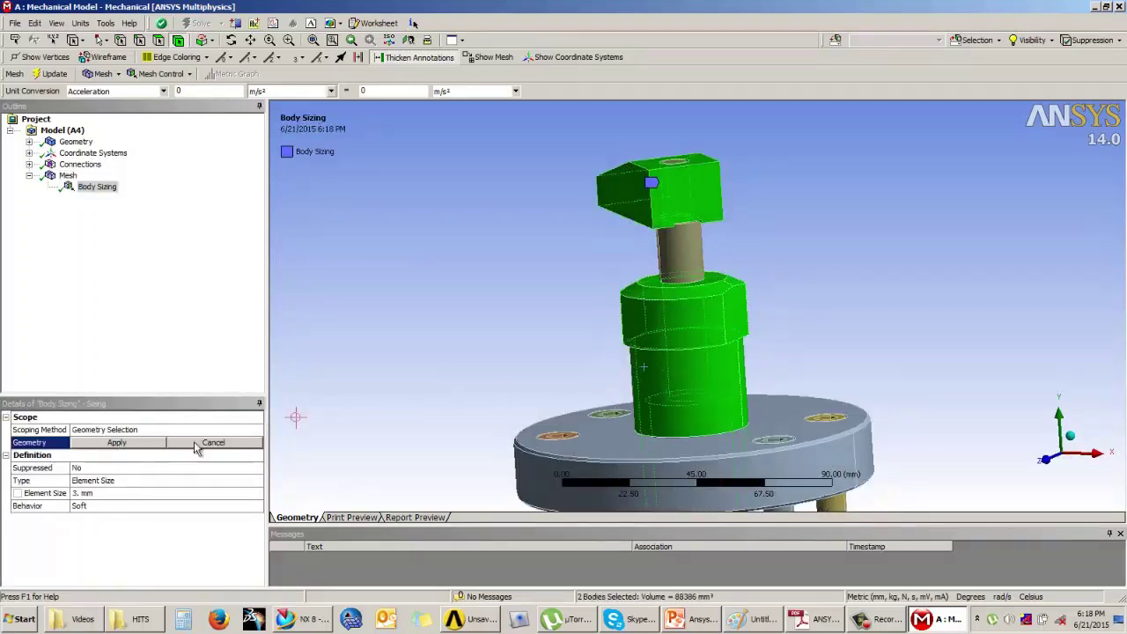
left_click(117, 442)
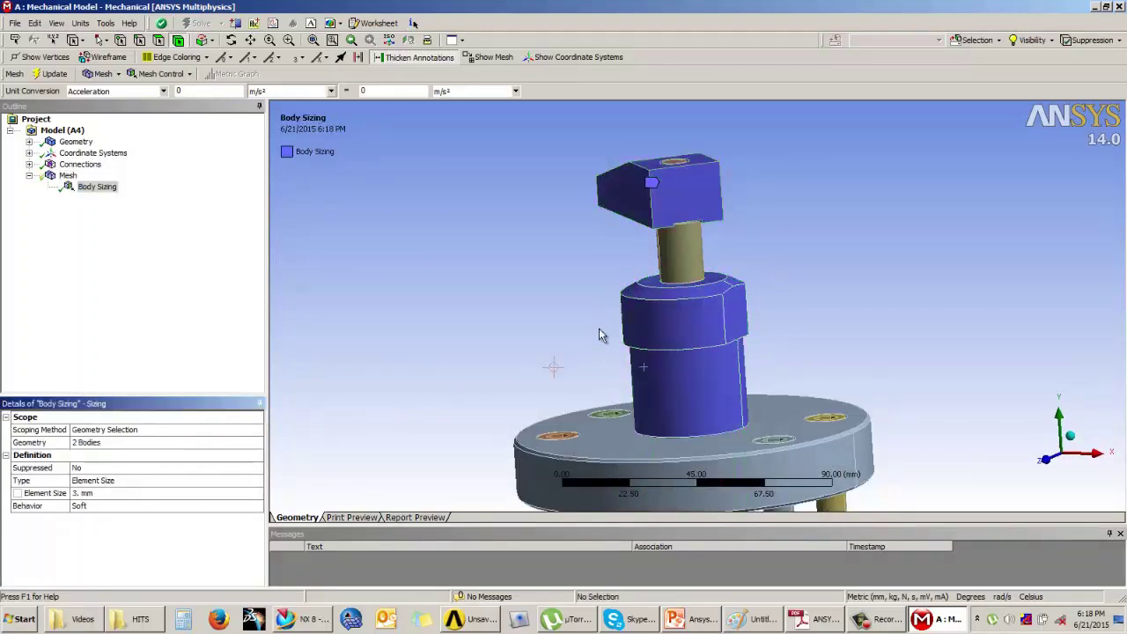
Update the mesh with the two-body sizing and inspect the clamp head and cylindrical body.
left_click(51, 73)
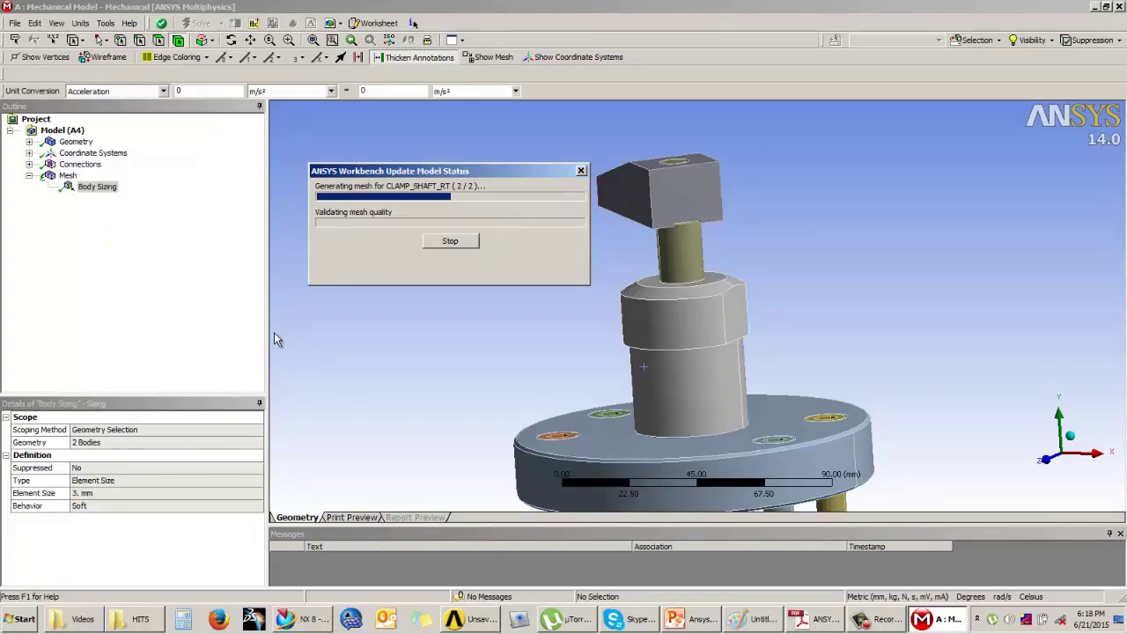
left_click(68, 176)
middle_click_drag(510, 291, 598, 296)
middle_click_drag(682, 333, 657, 341)
middle_click_drag(747, 361, 659, 408)
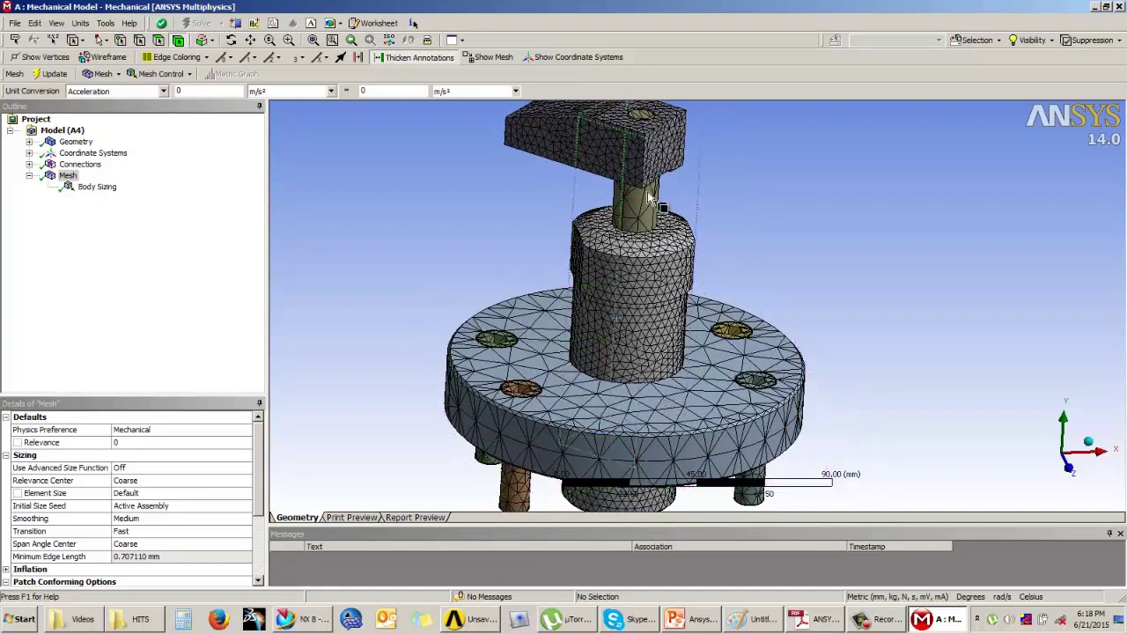
Add a second body sizing to the circular base with a 5 mm element size and update the mesh.
right_click(68, 175)
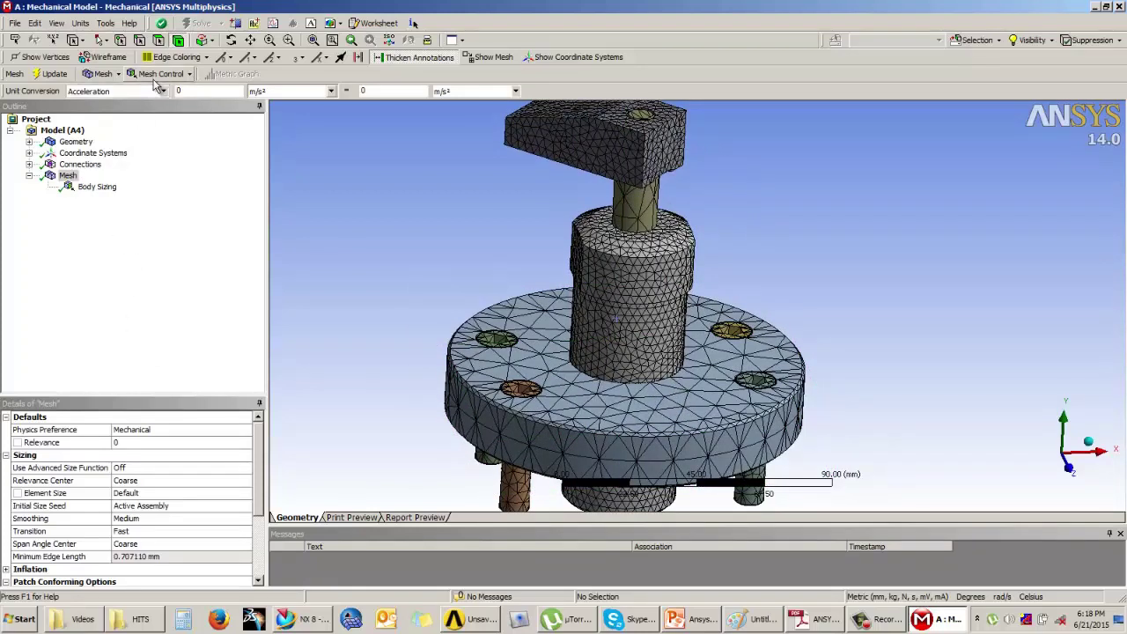
left_click(151, 124)
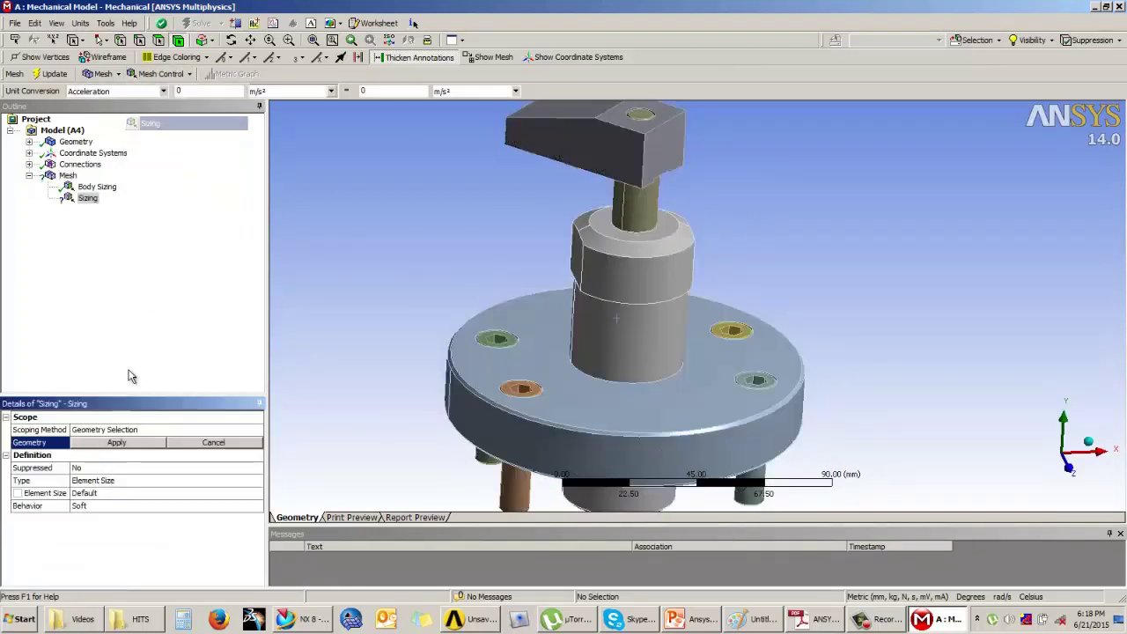
left_click(526, 417)
left_click(118, 443)
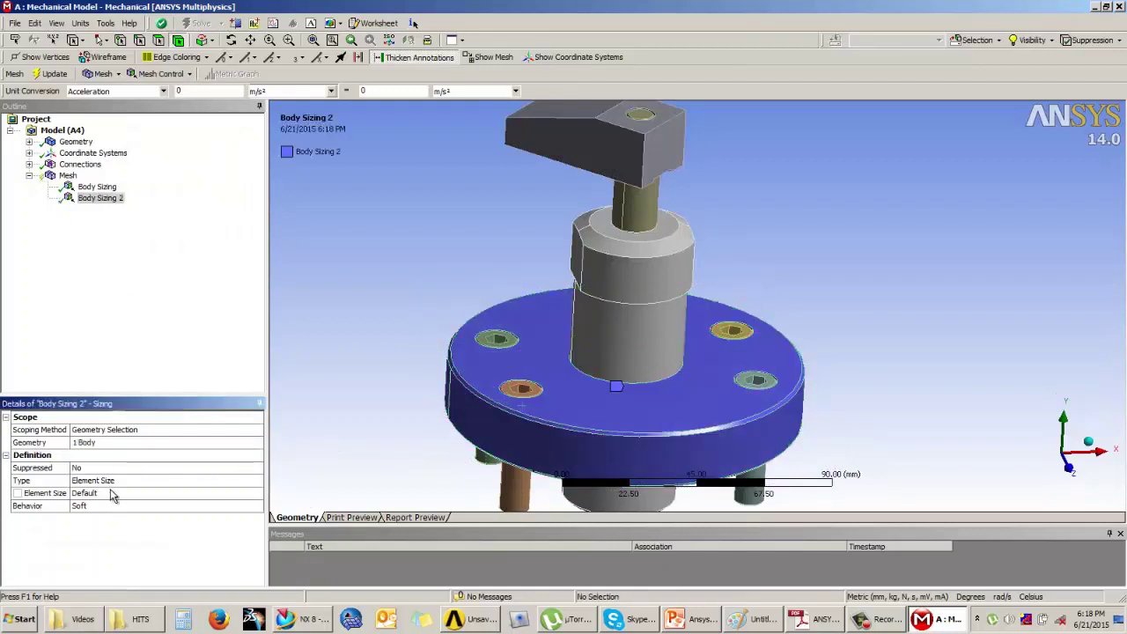
left_click(112, 494)
type("5")
key("Return")
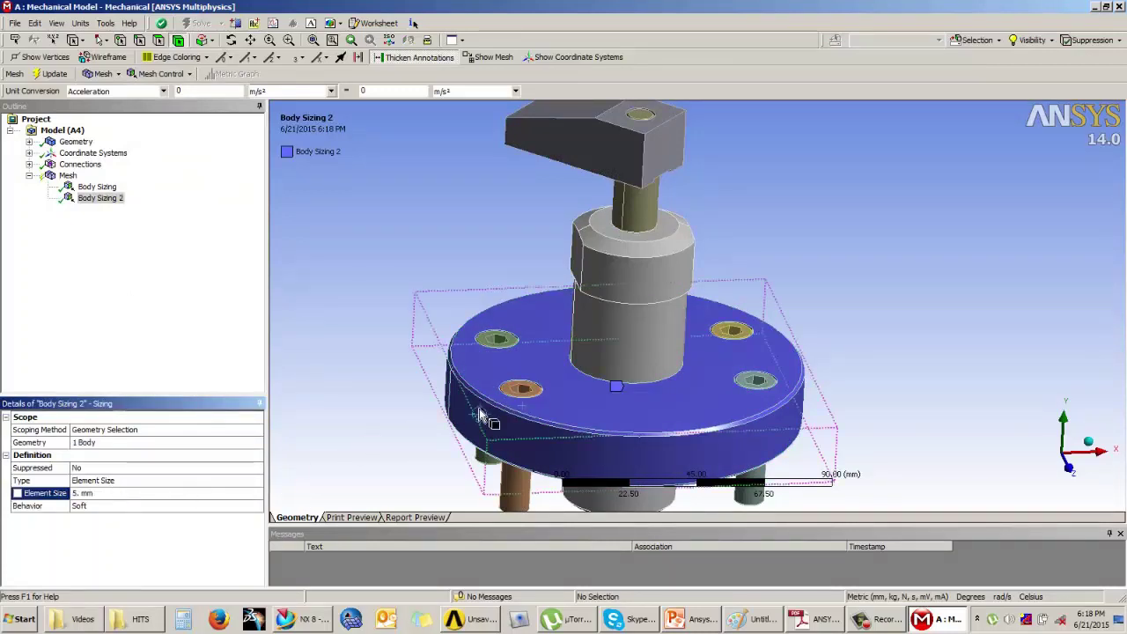
left_click(50, 73)
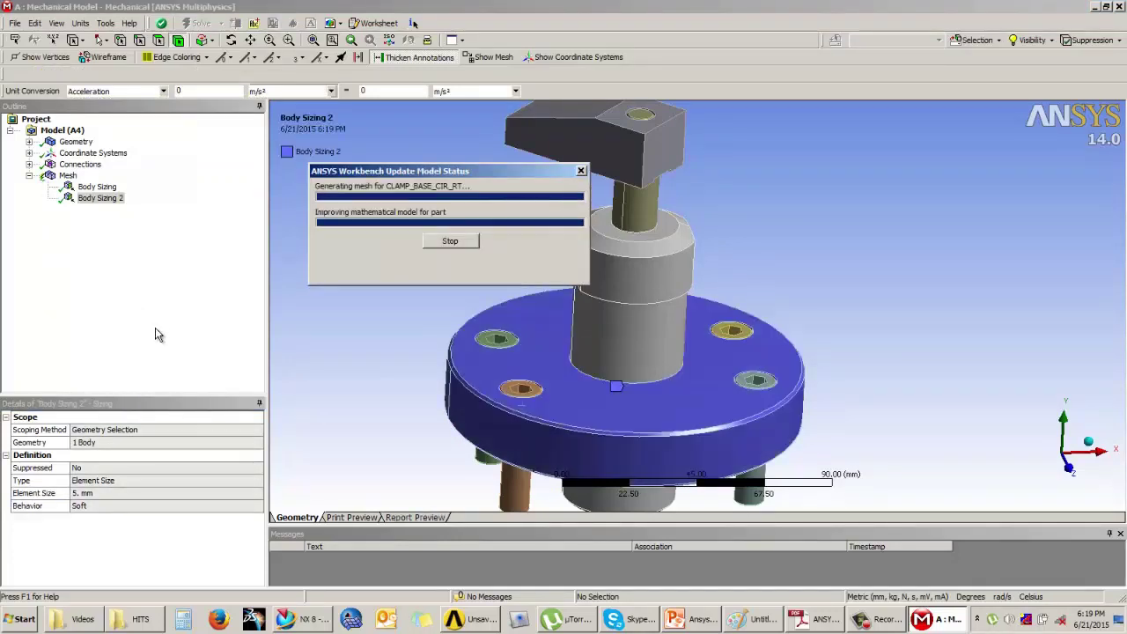
left_click(68, 177)
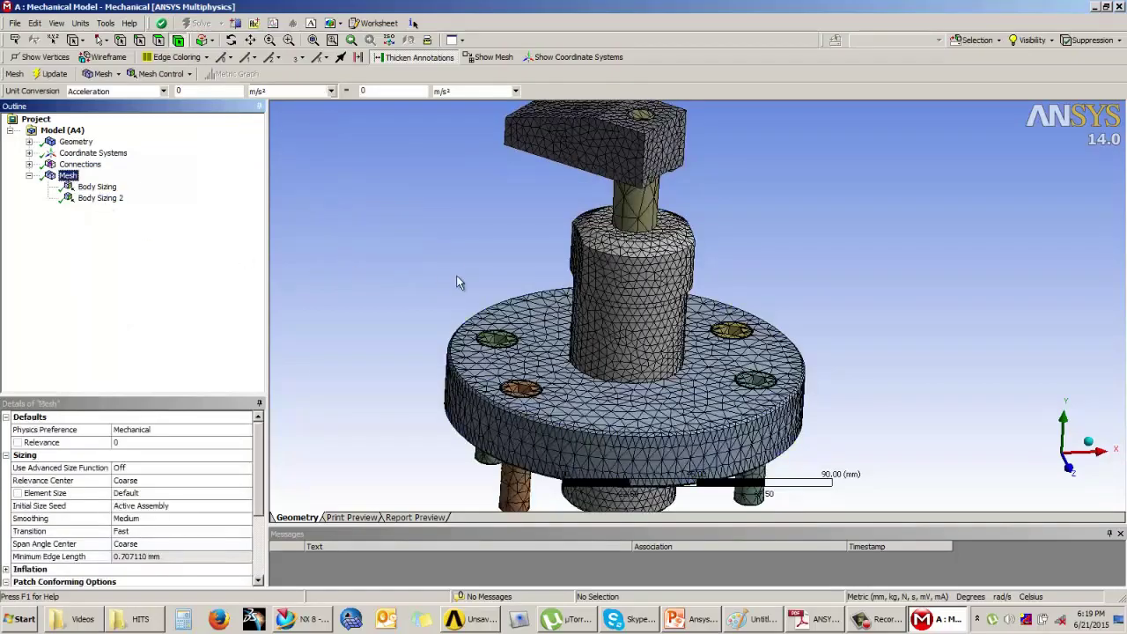
Add a third body sizing scoped to the four bolts in the circular base.
middle_click_drag(442, 236, 627, 264)
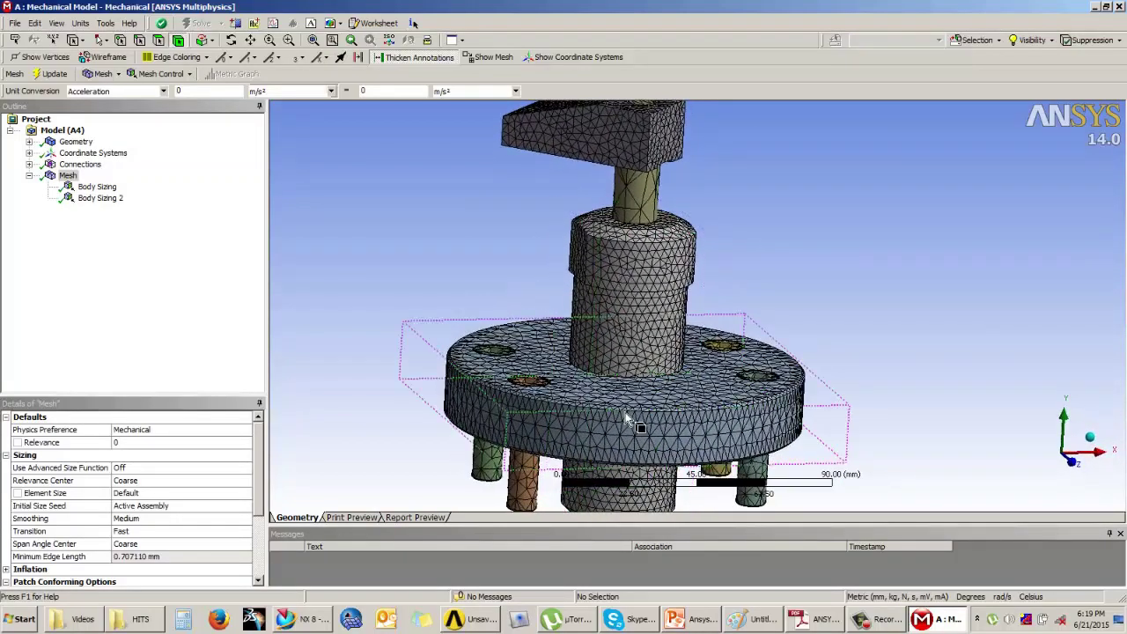
middle_click_drag(640, 417, 588, 327)
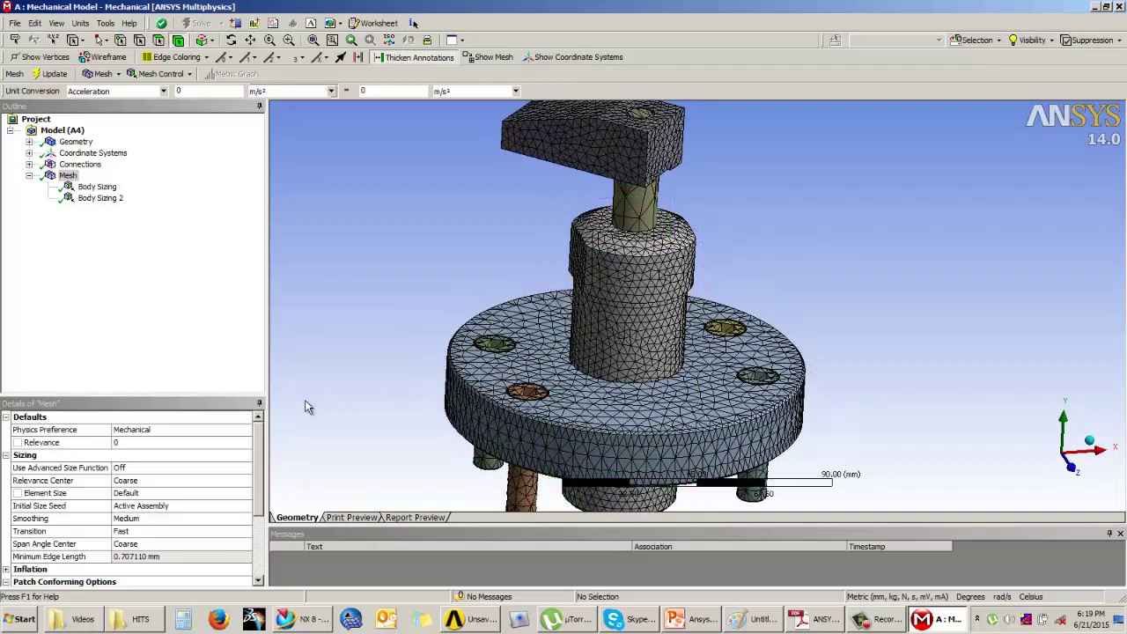
left_click(157, 74)
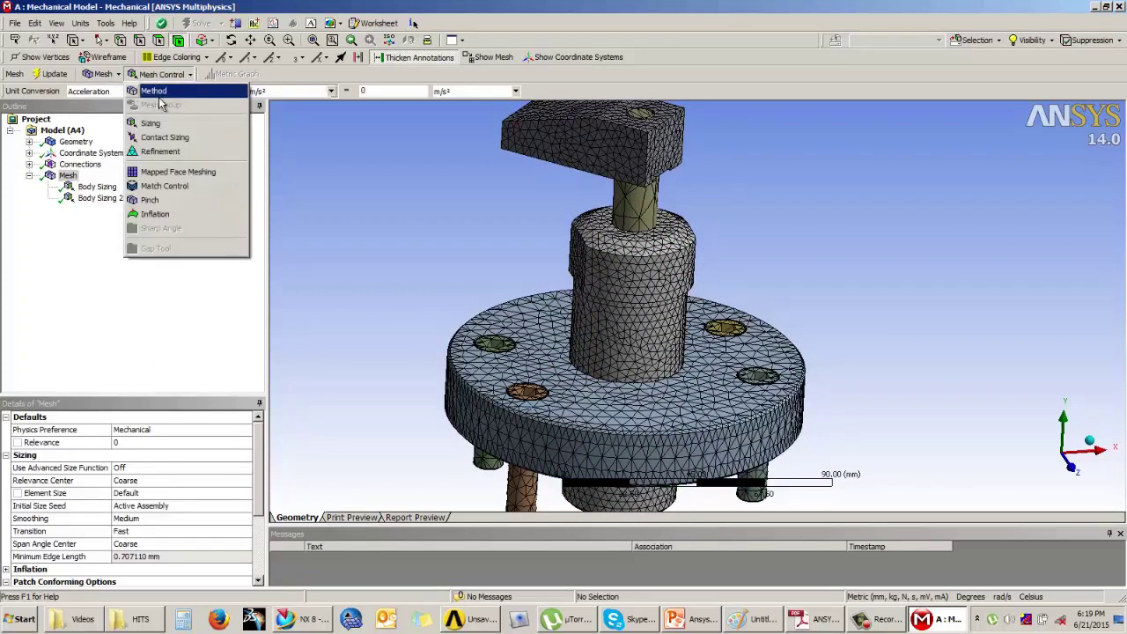
left_click(151, 124)
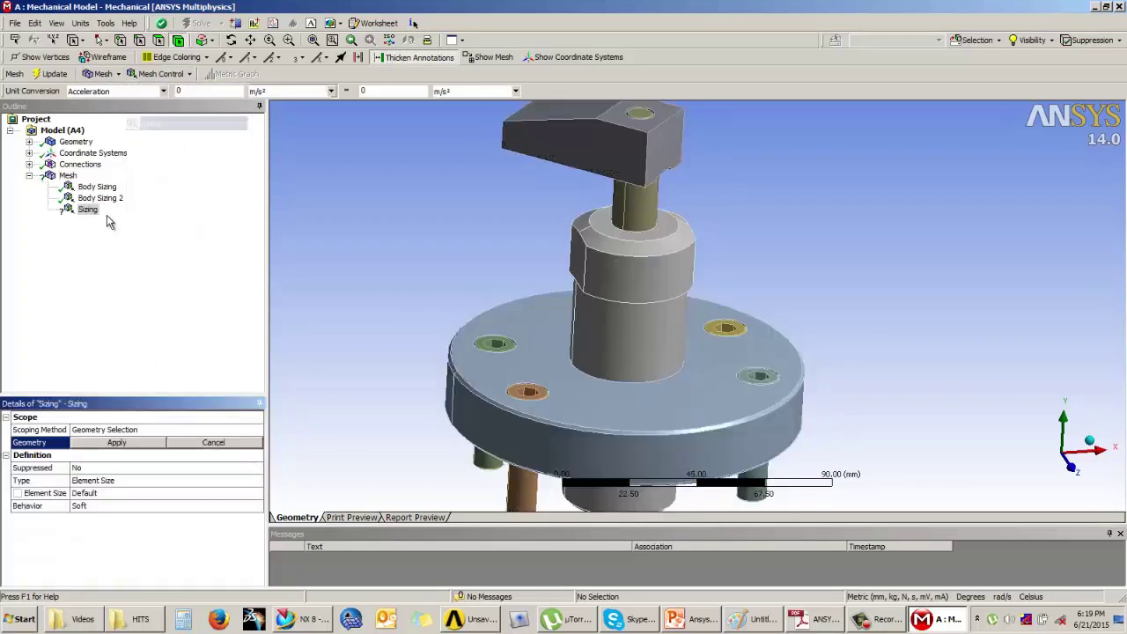
left_click(522, 493)
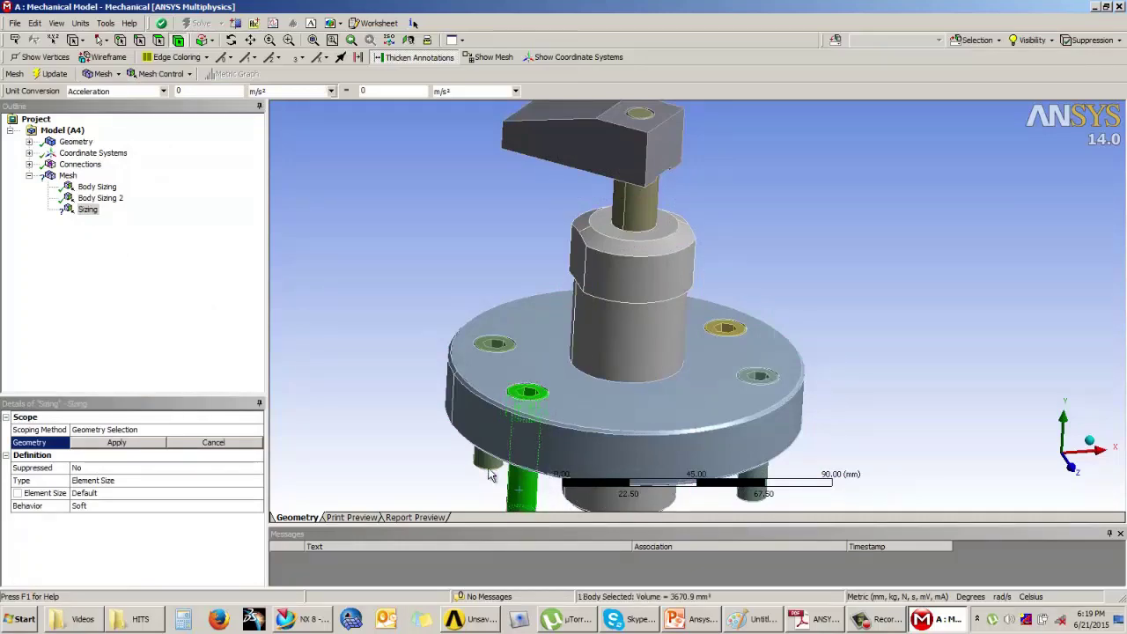
left_click(489, 466, "ctrl")
left_click(757, 487, "ctrl")
middle_click_drag(825, 401, 713, 410)
left_click(787, 445, "ctrl")
left_click(119, 446)
Set the bolts' body sizing to a 1.5 mm element size, update the mesh and inspect the bolts.
middle_click_drag(502, 366, 625, 352)
left_click(97, 494)
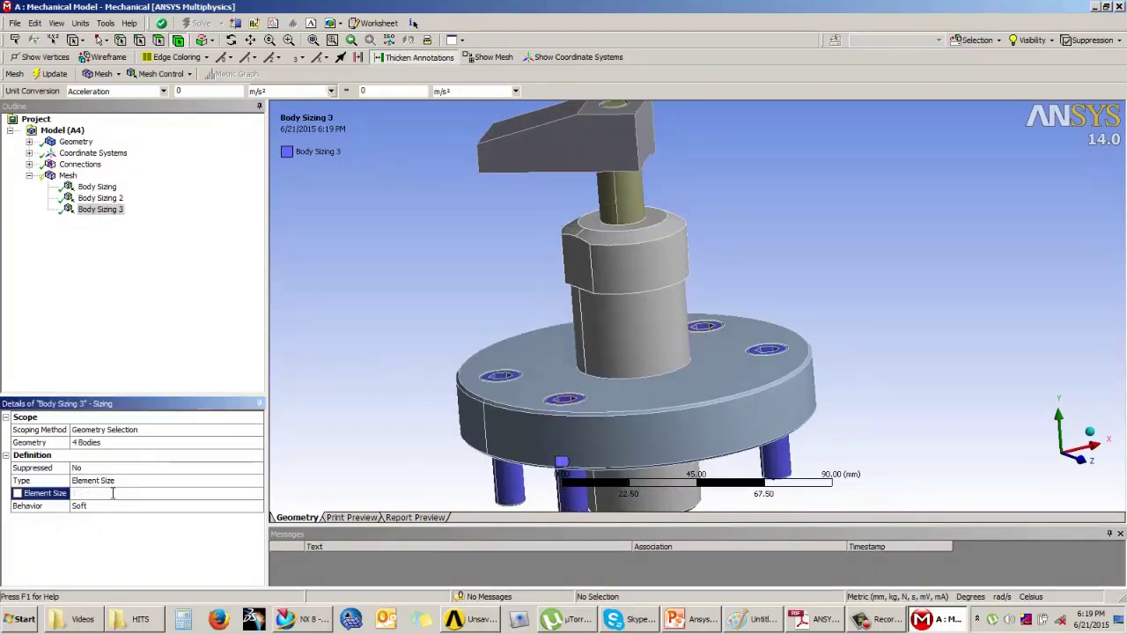
left_click(48, 73)
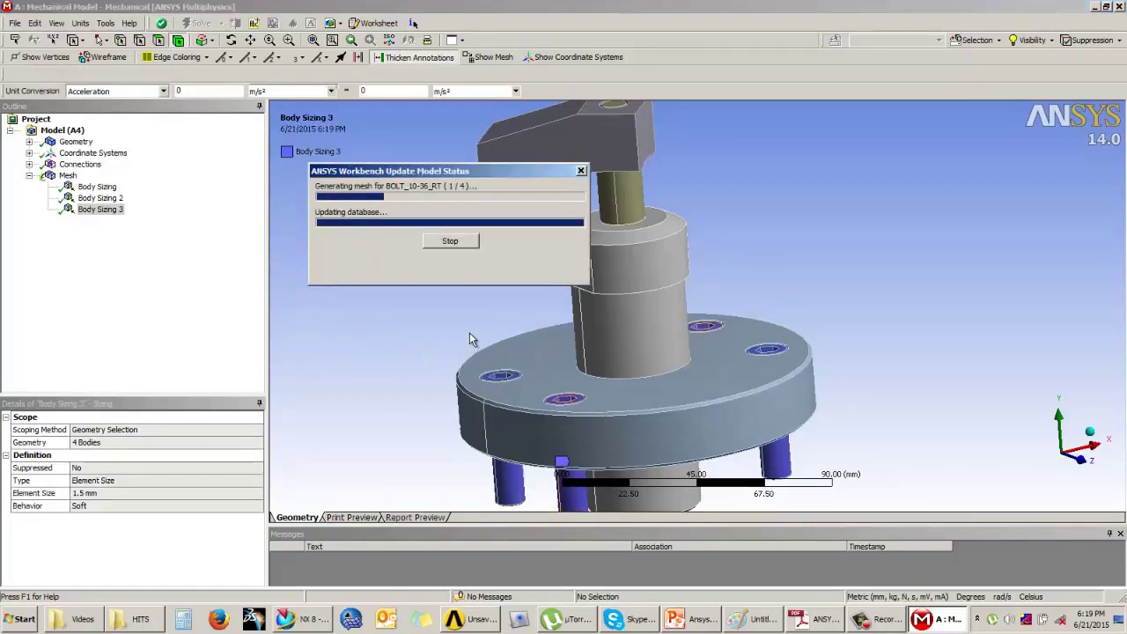
left_click(68, 176)
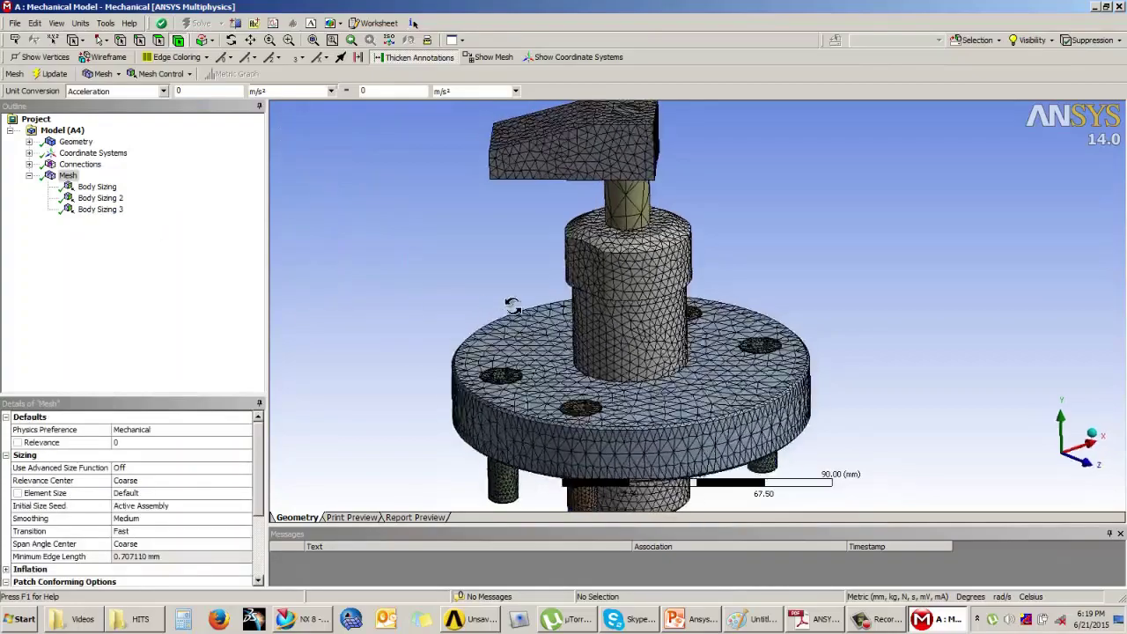
middle_click_drag(516, 317, 516, 293)
scroll(614, 393, "up", 5)
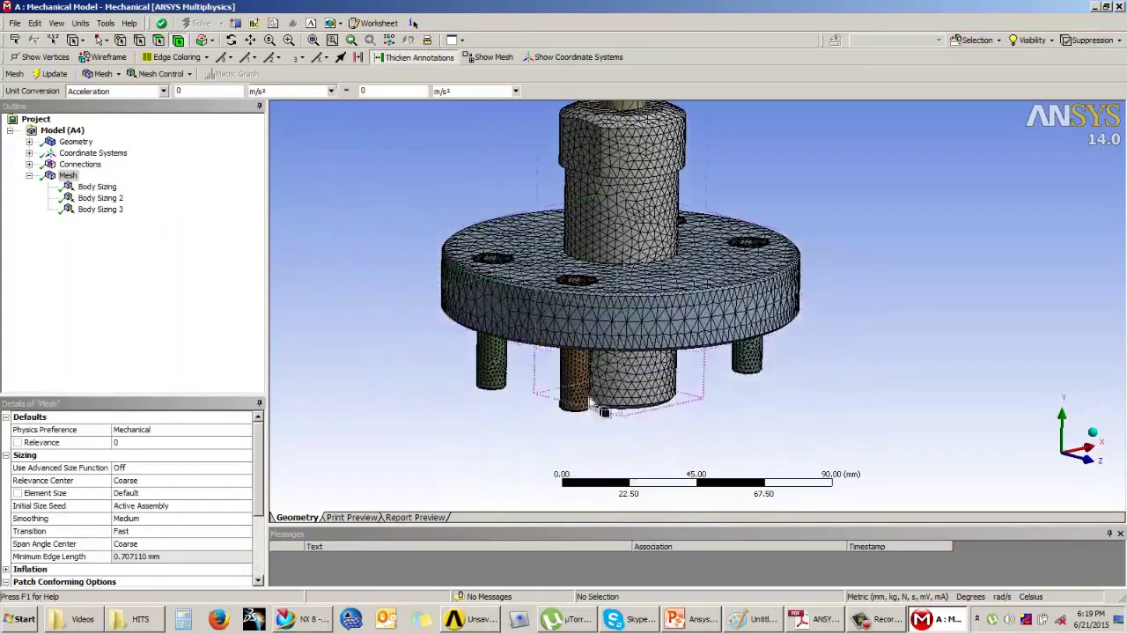
middle_click_drag(606, 430, 610, 353)
scroll(609, 354, "down", 6)
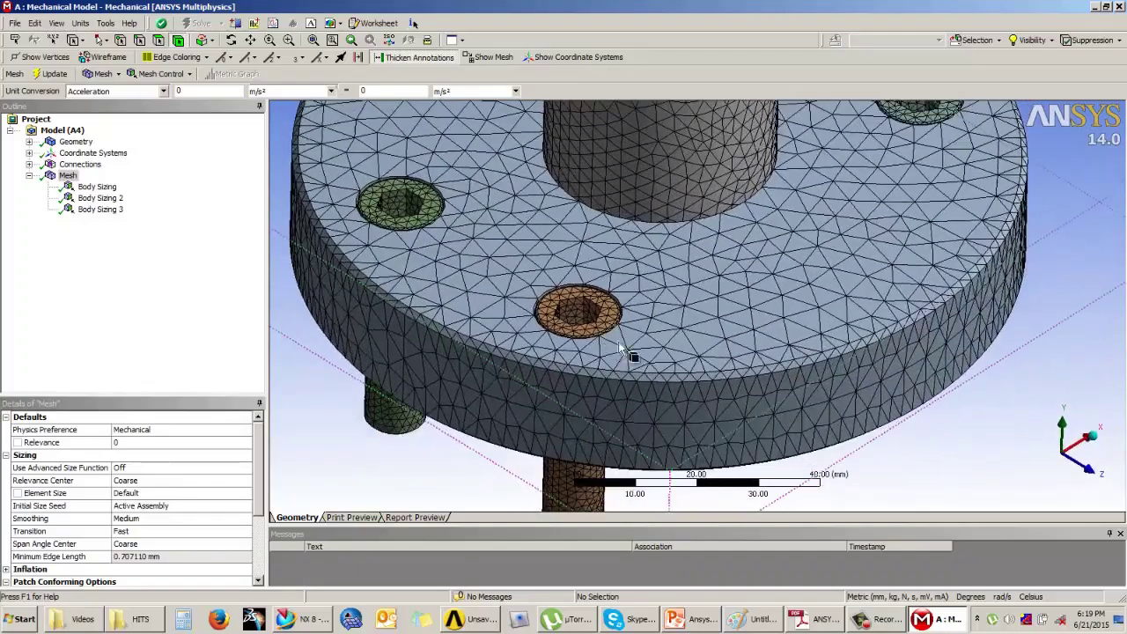
middle_click_drag(694, 280, 682, 352)
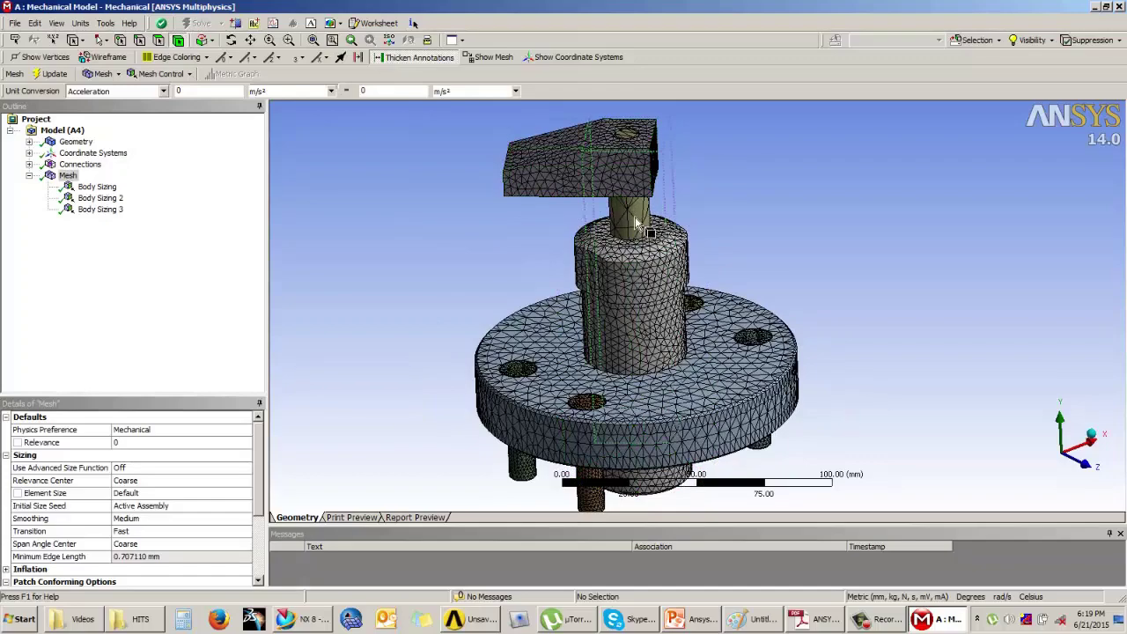
Add a fourth body sizing scoped to the clamp pin between the clamp head and the cylindrical body.
mouse_move(650, 241)
middle_mouse_down()
mouse_move(643, 204)
mouse_move(647, 255)
mouse_move(642, 238)
middle_mouse_up()
left_click(178, 74)
left_click(159, 113)
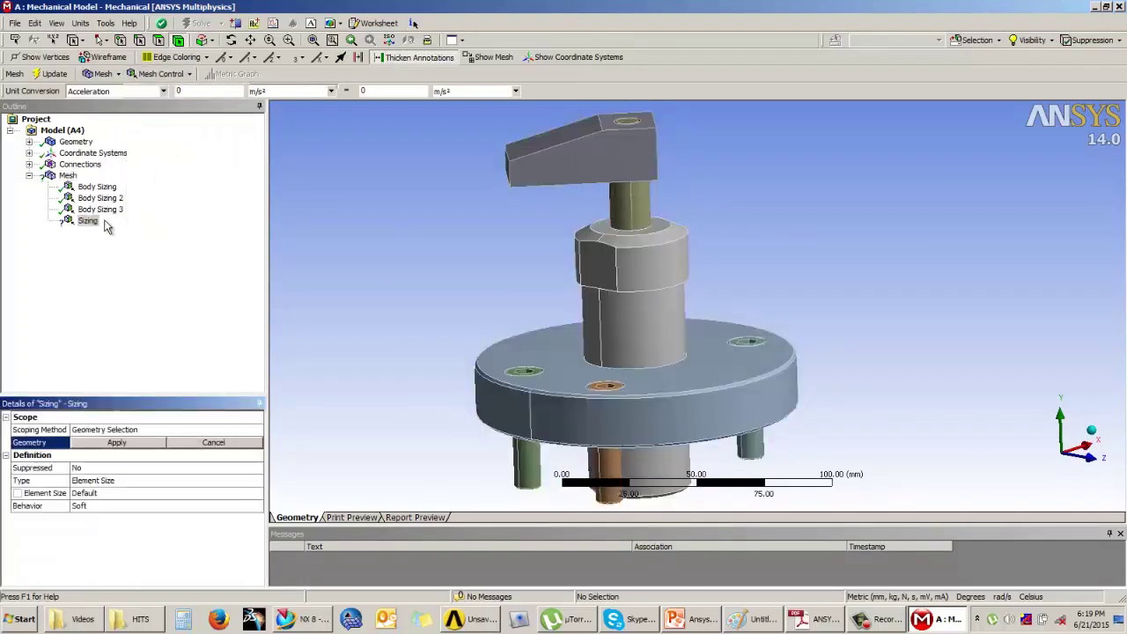
left_click(634, 216)
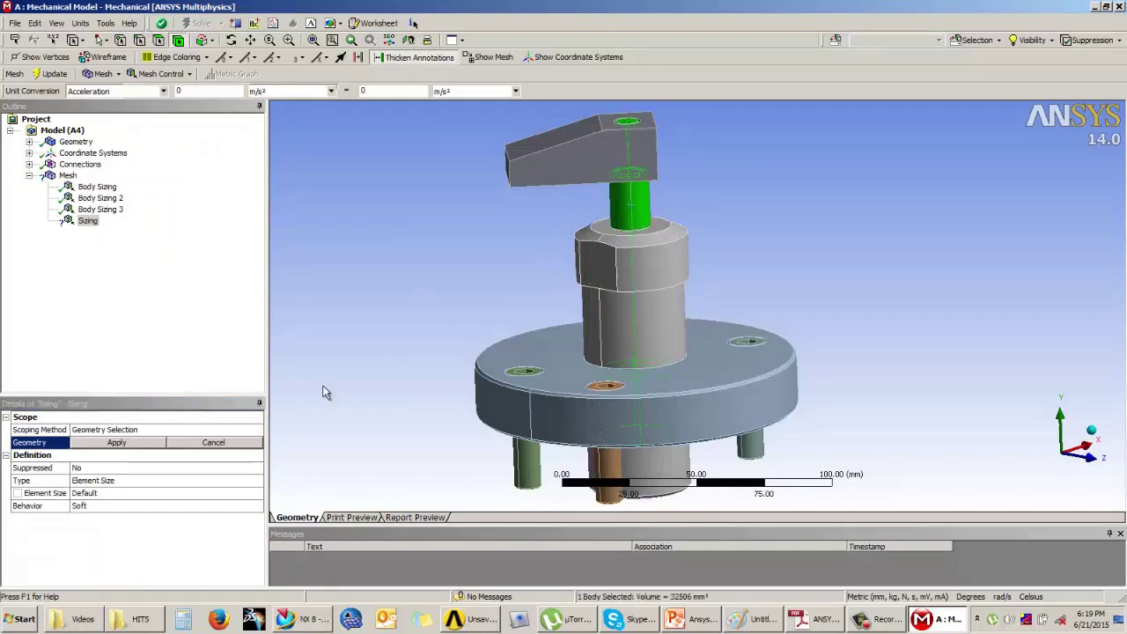
left_click(149, 442)
Set the clamp pin's sizing to a 2.5 mm element size, update the mesh and inspect the assembly.
left_click(141, 493)
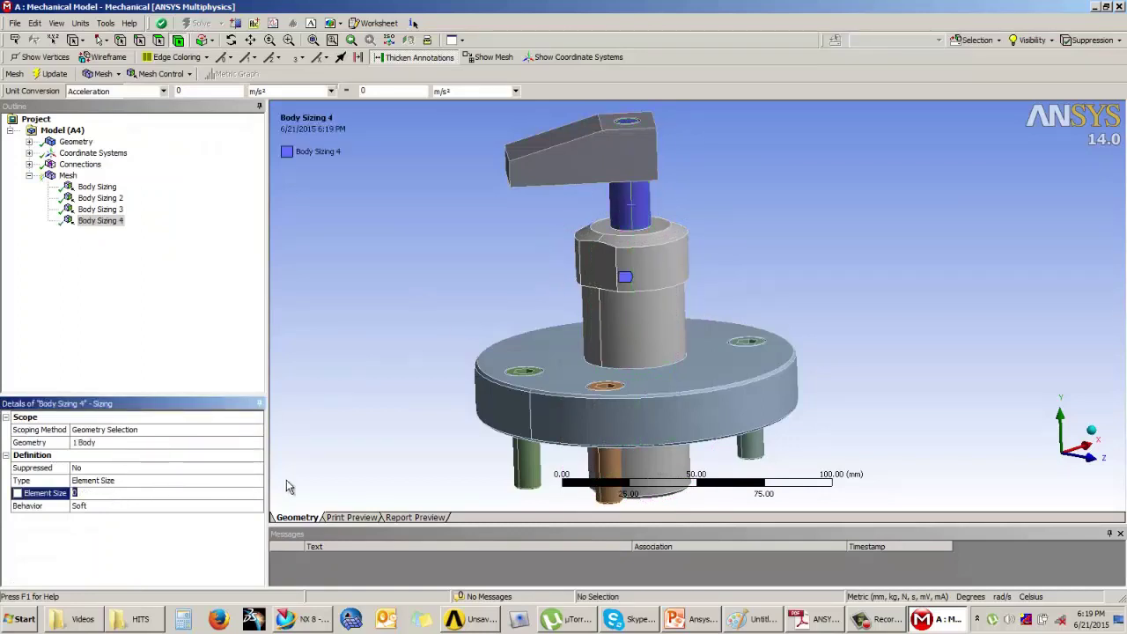
type("3")
key("Return")
left_click(50, 74)
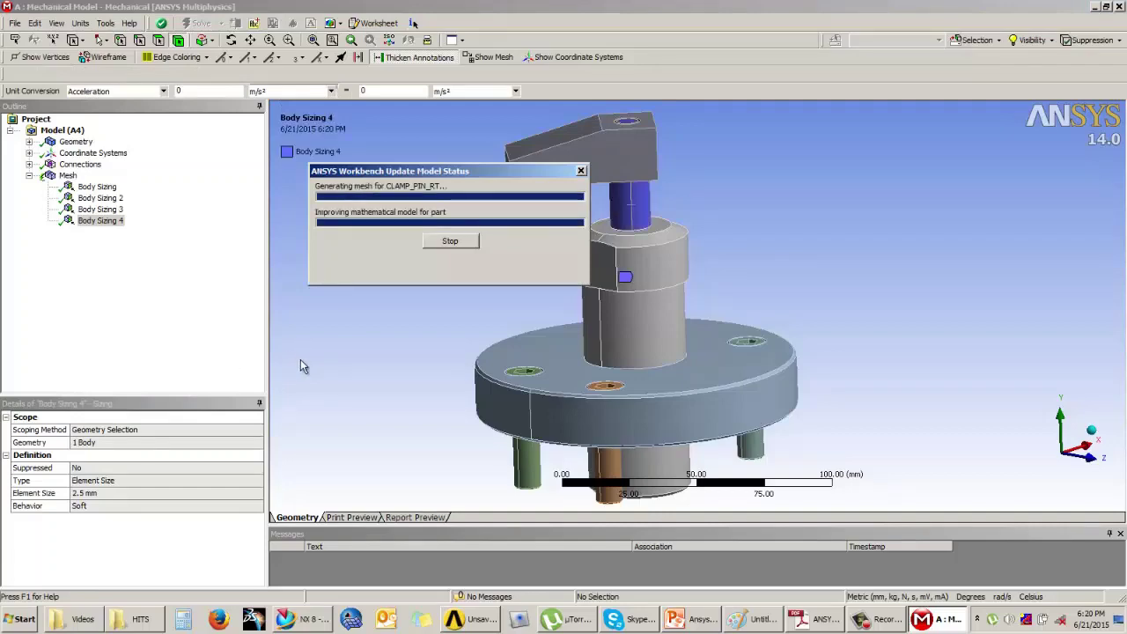
left_click(67, 175)
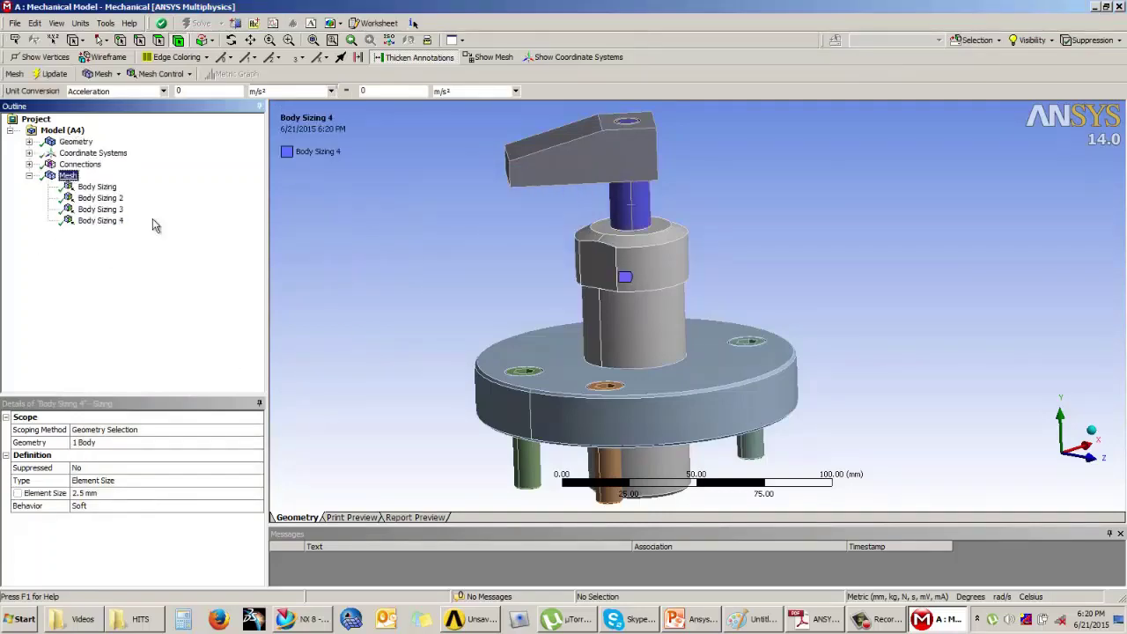
scroll(706, 235, "up", 5)
scroll(707, 235, "up", 3)
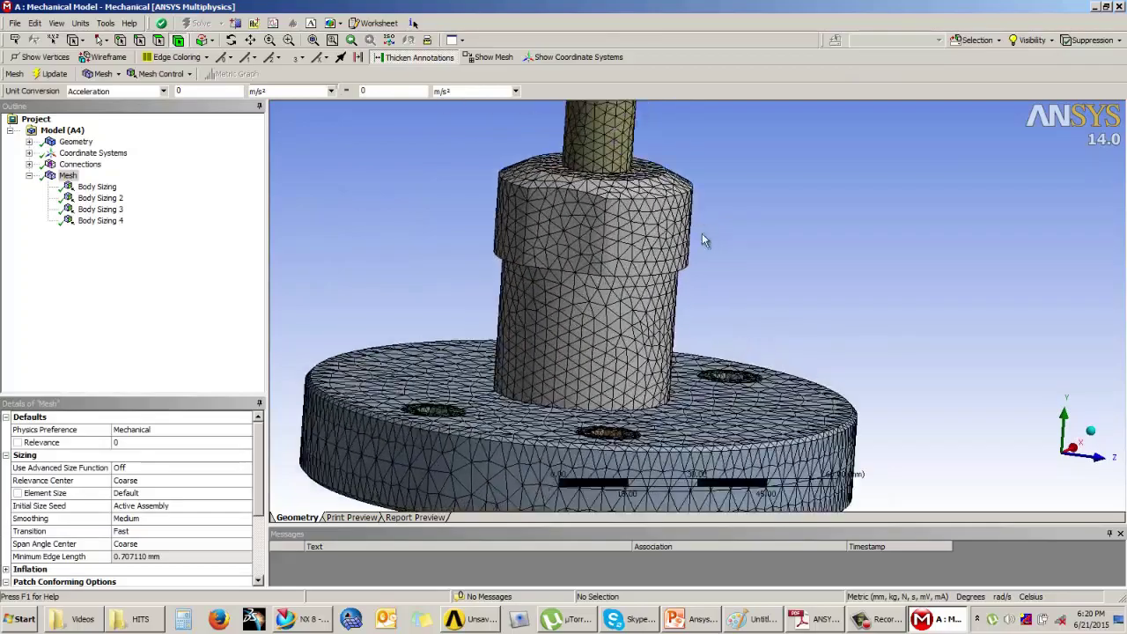
middle_click_drag(703, 236, 638, 285)
scroll(697, 265, "down", 5)
scroll(659, 295, "down", 2)
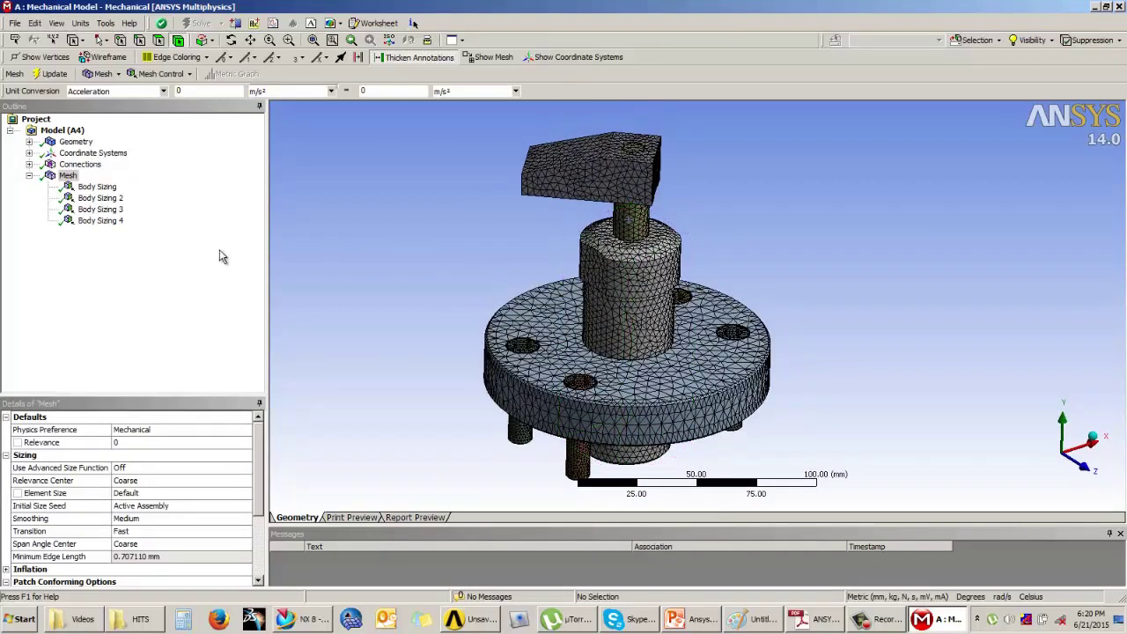
Add a face sizing scoped to the clamp head's flat top face around the pin hole.
left_click(161, 74)
left_click(172, 124)
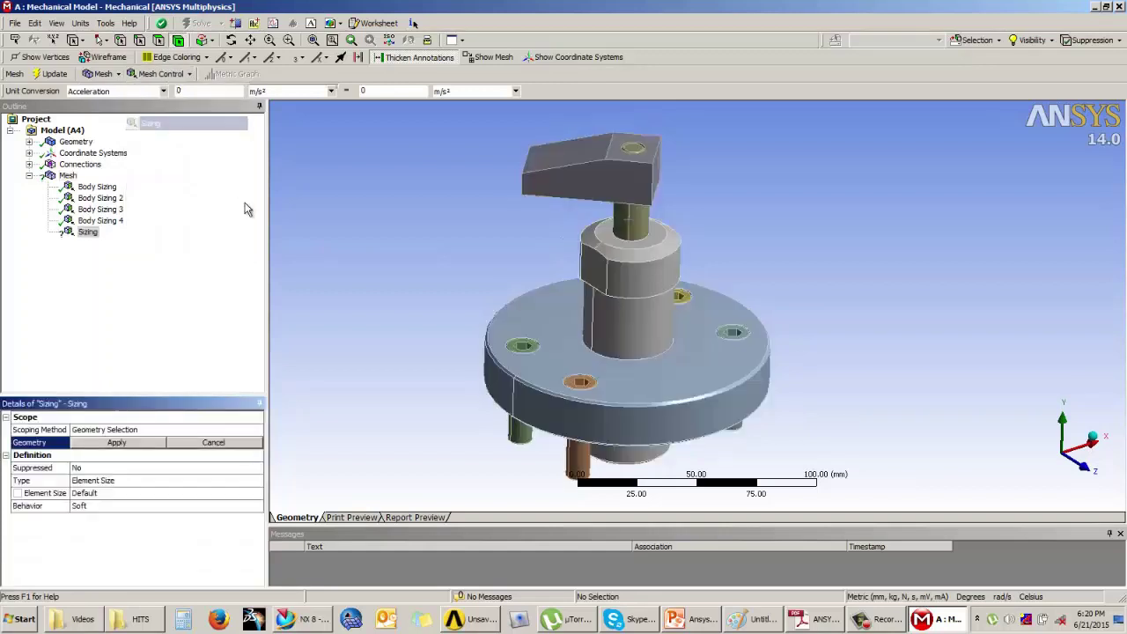
middle_click_drag(604, 181, 607, 198)
left_click(599, 198)
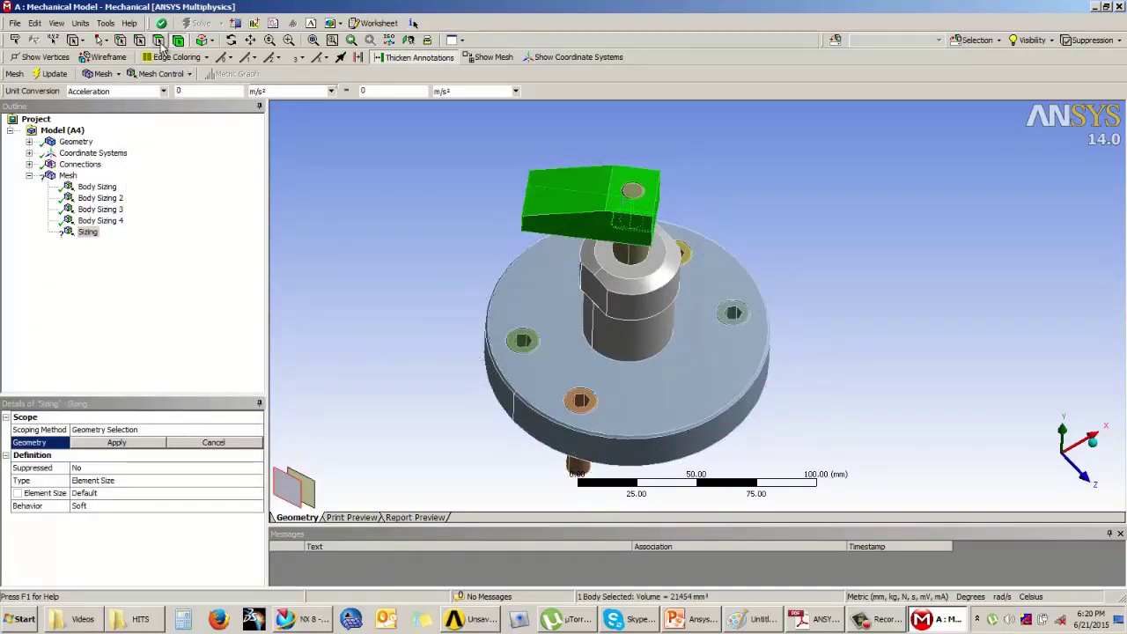
left_click(668, 204)
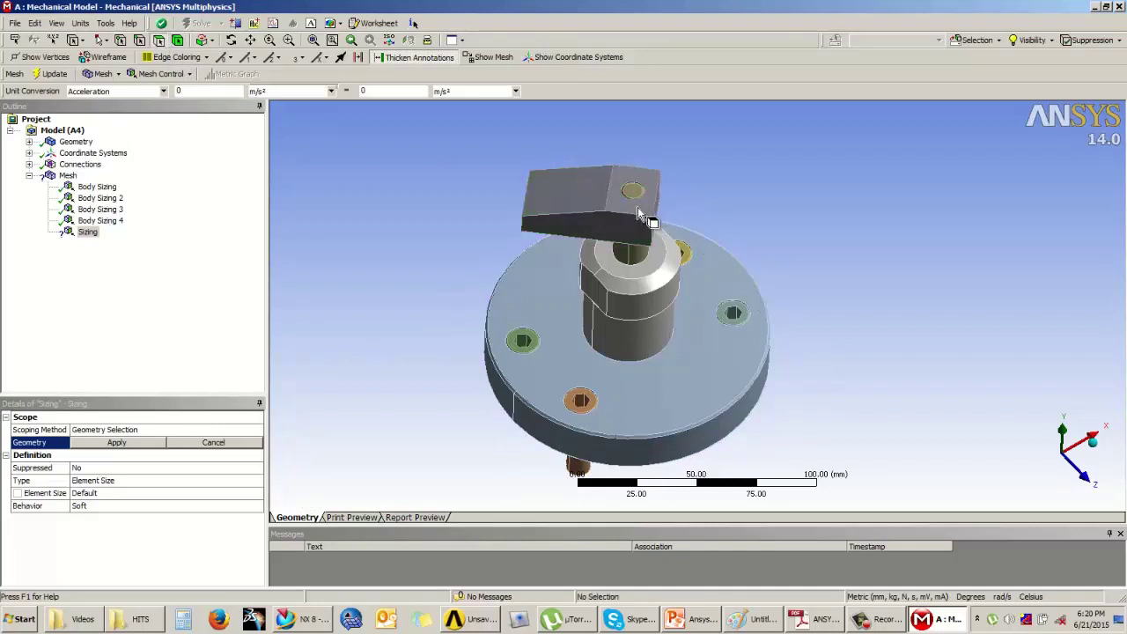
left_click(640, 209)
left_click(136, 445)
Set the face sizing's element size to 2 mm, update the mesh and inspect the clamp head's top face.
left_click(113, 493)
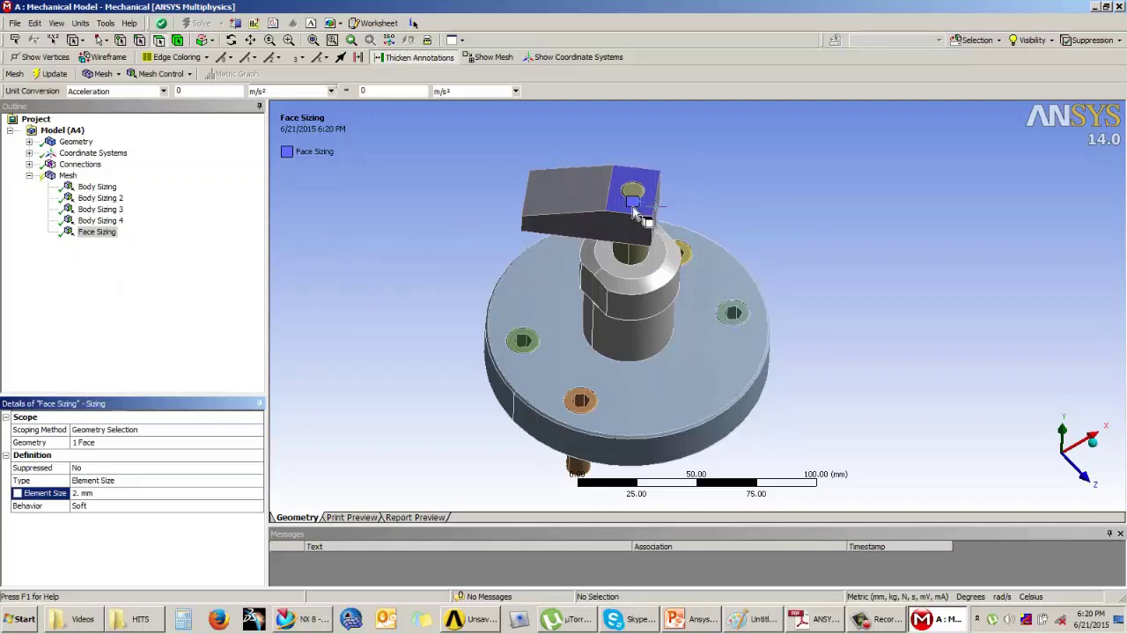
left_click(44, 74)
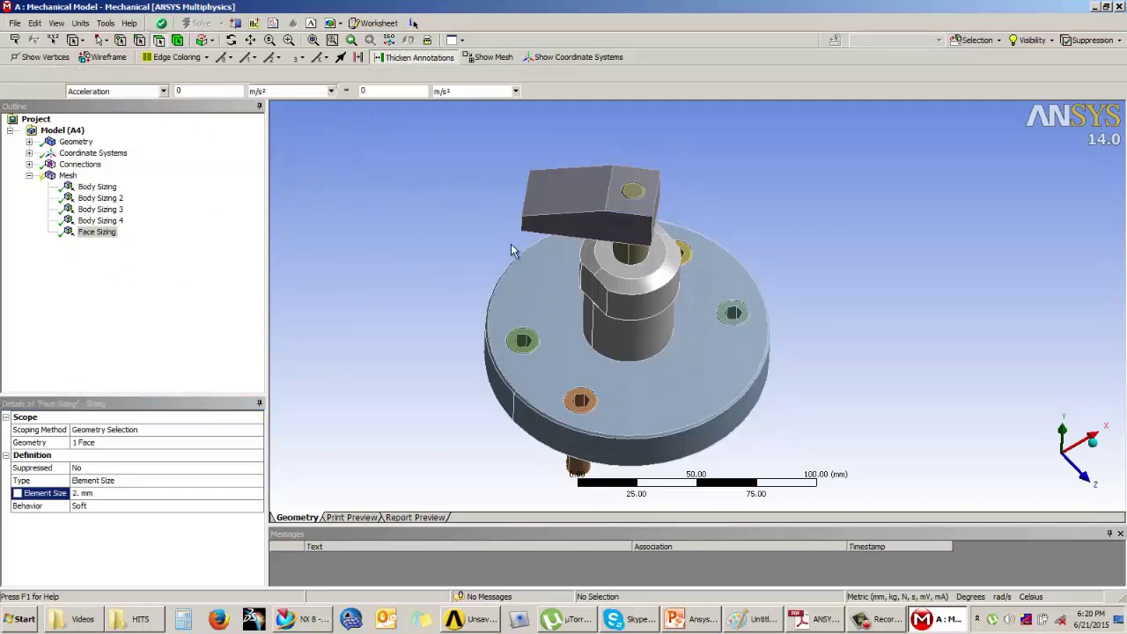
left_click(70, 176)
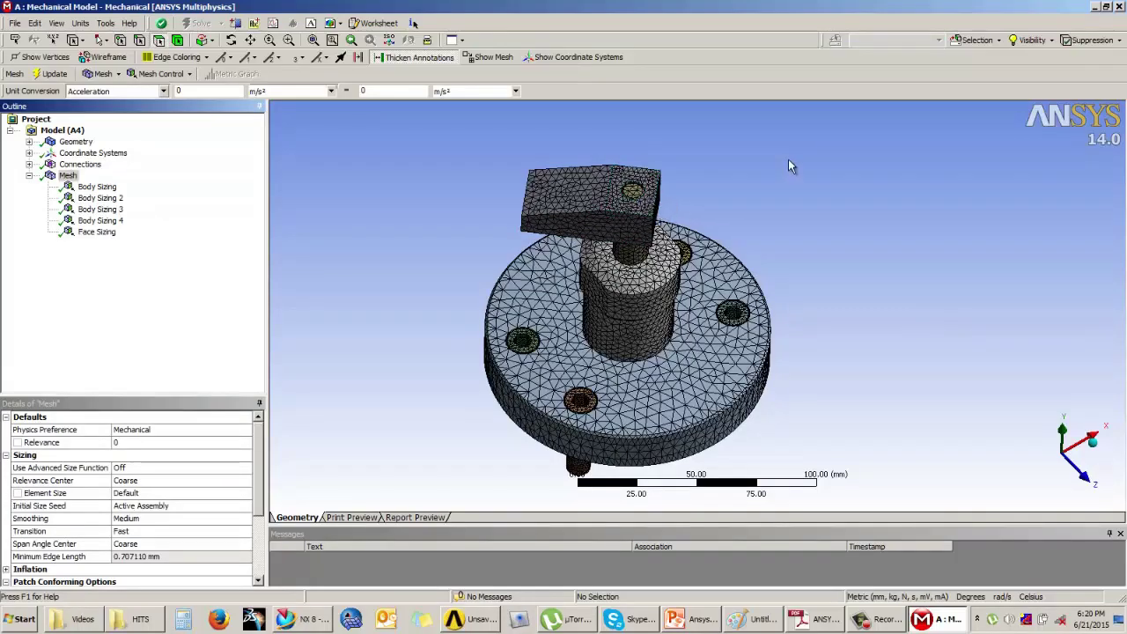
scroll(602, 178, "up", 3)
middle_click_drag(606, 202, 607, 280, "ctrl")
scroll(611, 244, "up", 5)
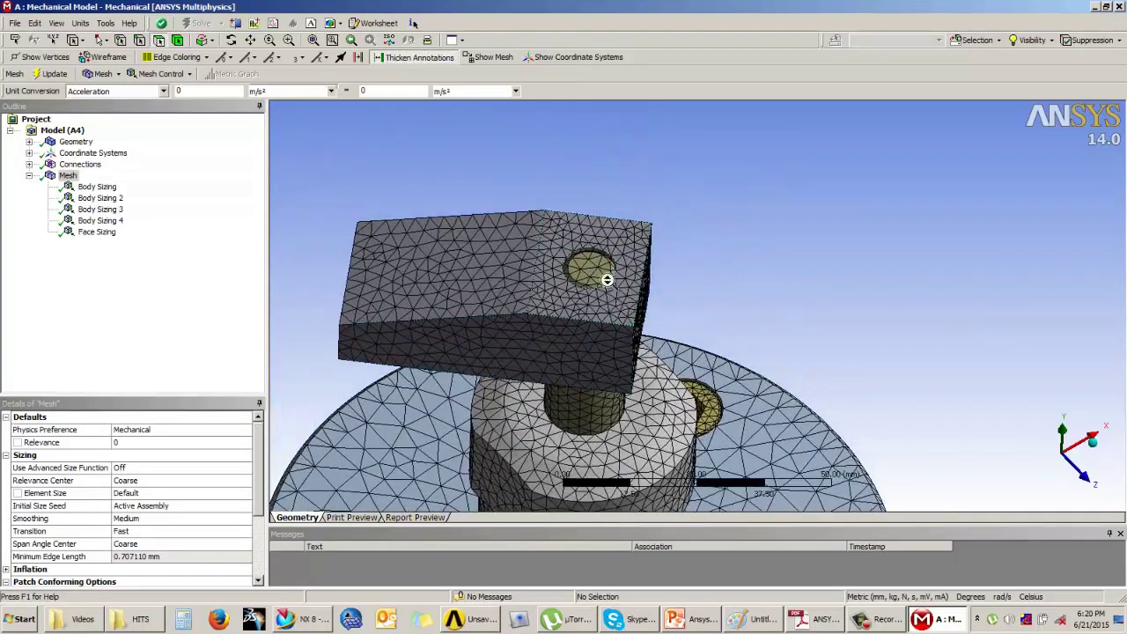
scroll(608, 280, "up", 1)
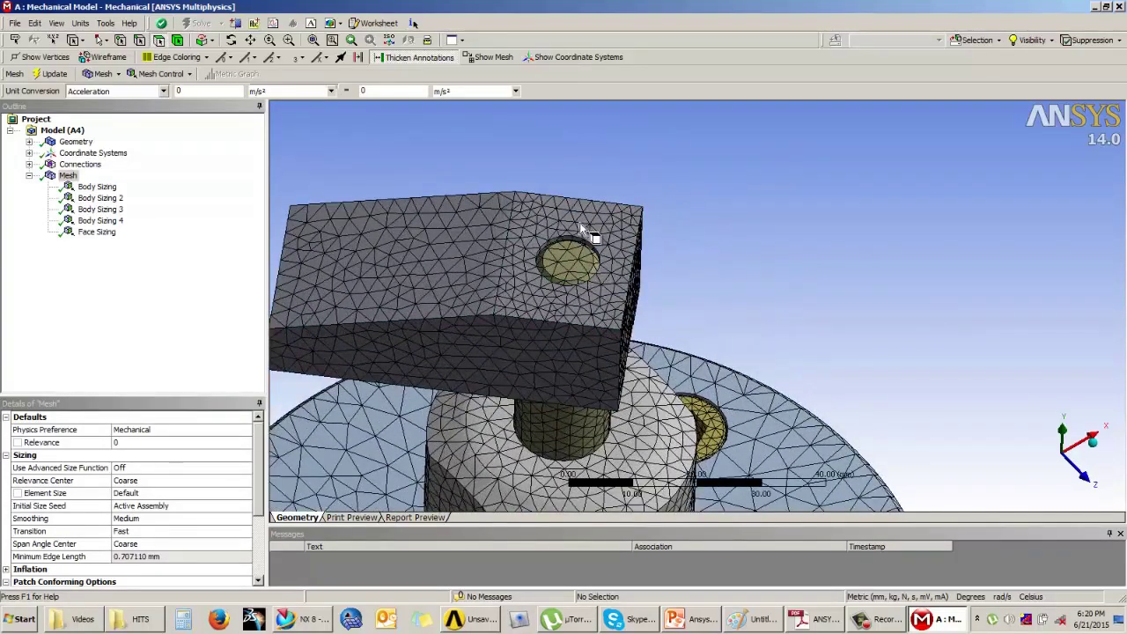
scroll(716, 244, "down", 3)
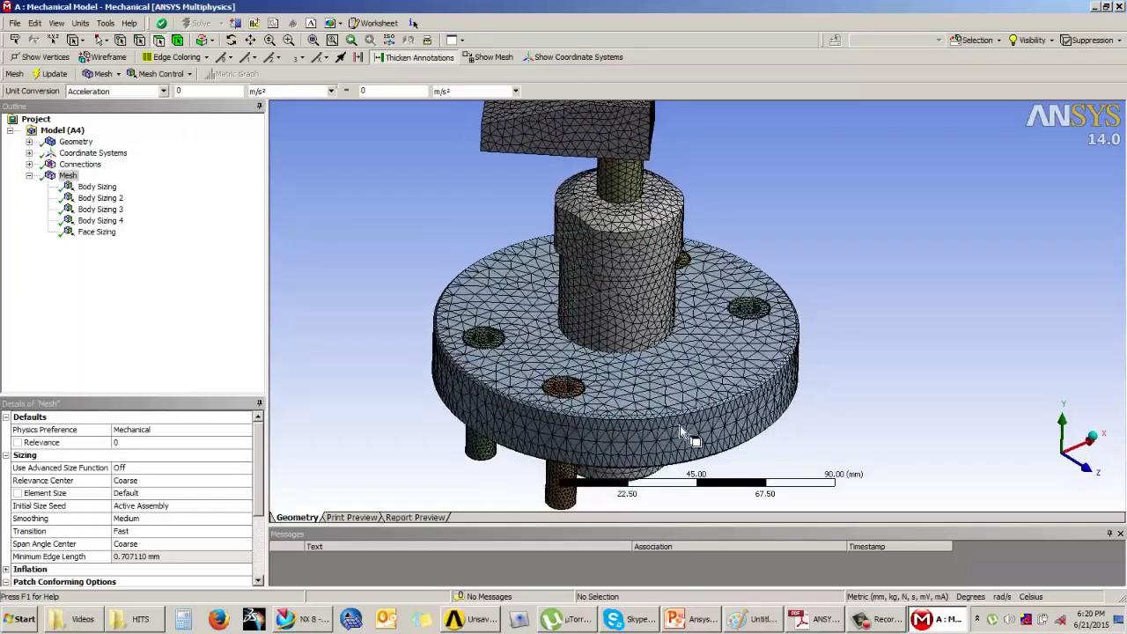
Display the unmeshed geometry and examine the narrow chamfer around the circular base's upper rim.
scroll(685, 434, "up", 2)
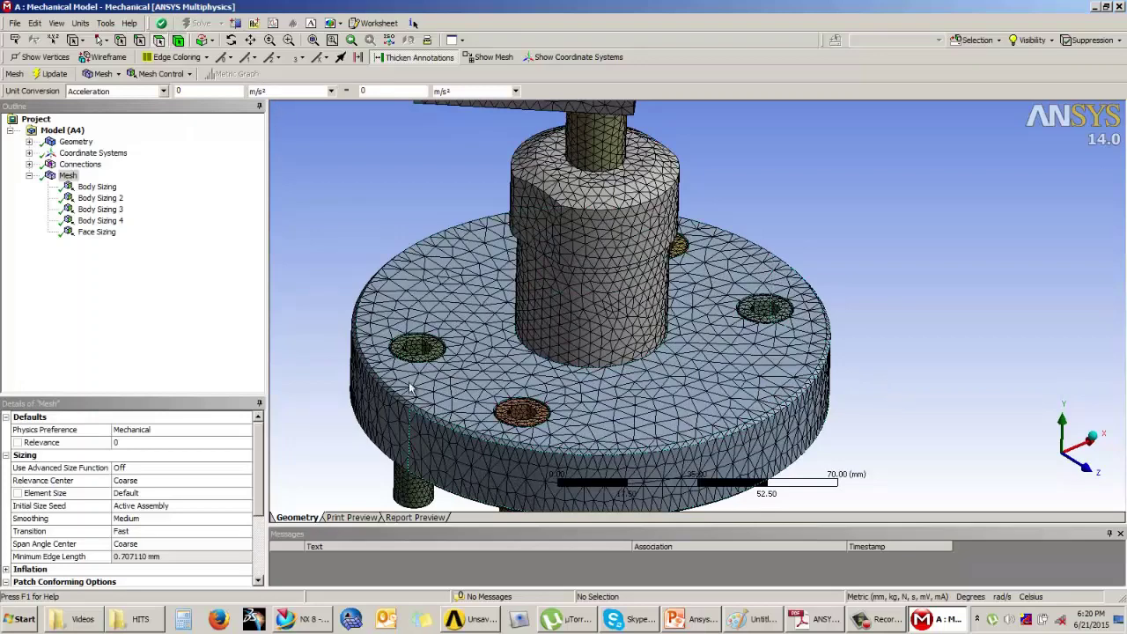
left_click(178, 41)
left_click(639, 447)
left_click(894, 268)
left_click(75, 142)
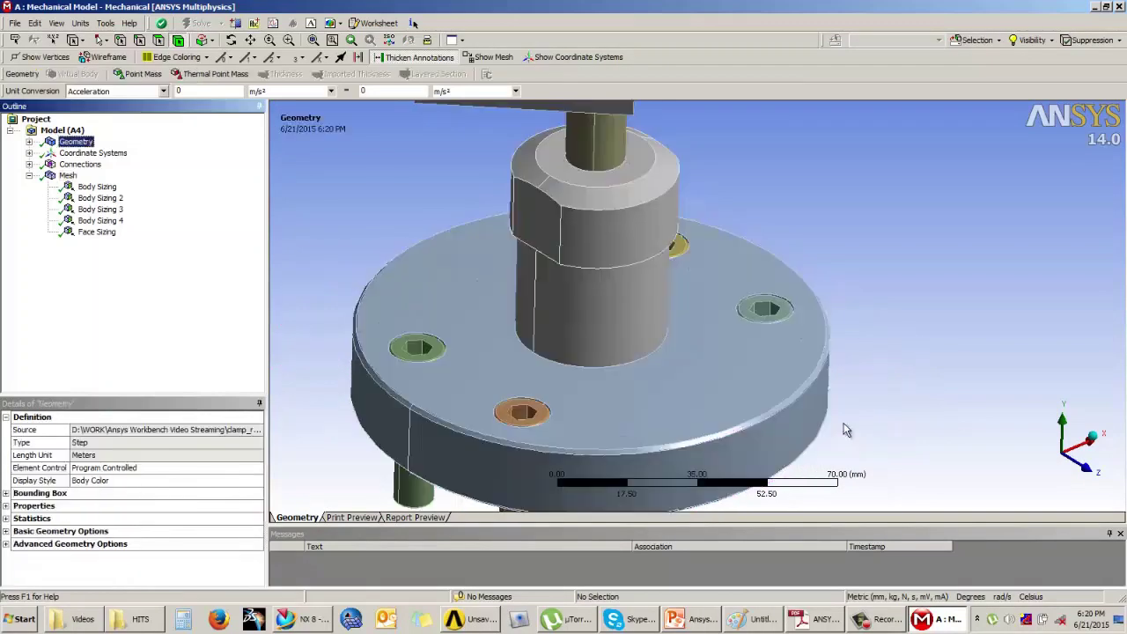
middle_click_drag(661, 402, 668, 341, "ctrl")
scroll(783, 396, "up", 4)
mouse_move(872, 417)
middle_mouse_down()
mouse_move(866, 386)
mouse_move(868, 400)
middle_mouse_up()
mouse_move(966, 392)
middle_mouse_down()
mouse_move(966, 380)
mouse_move(964, 407)
middle_mouse_up()
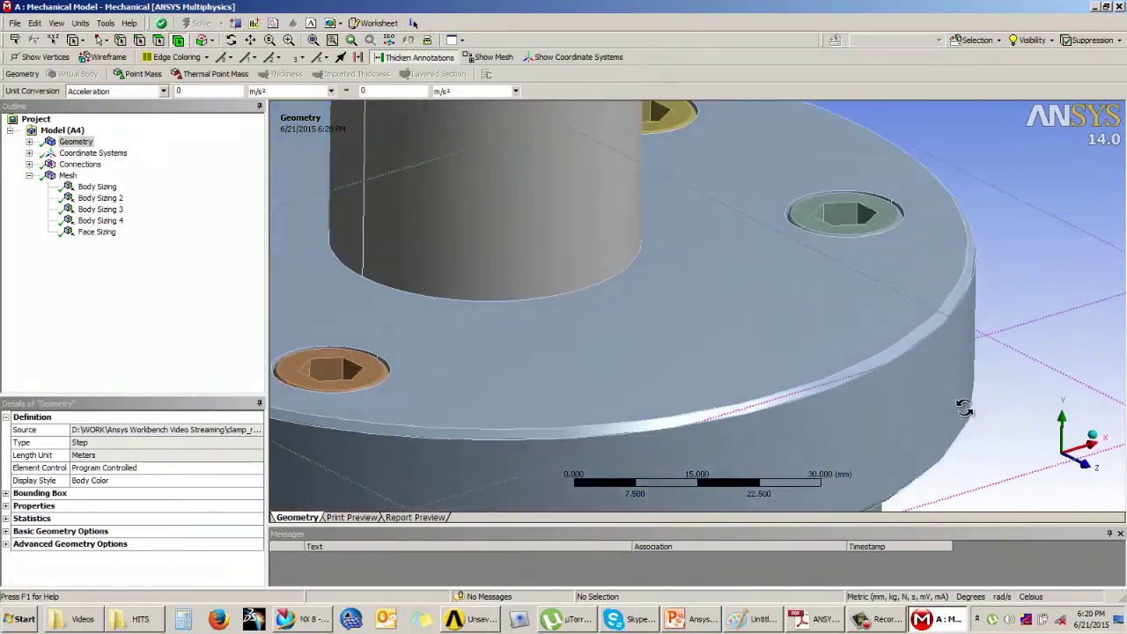
Display the mesh again and examine the elements along the chamfered rim of the circular base.
left_click(110, 221)
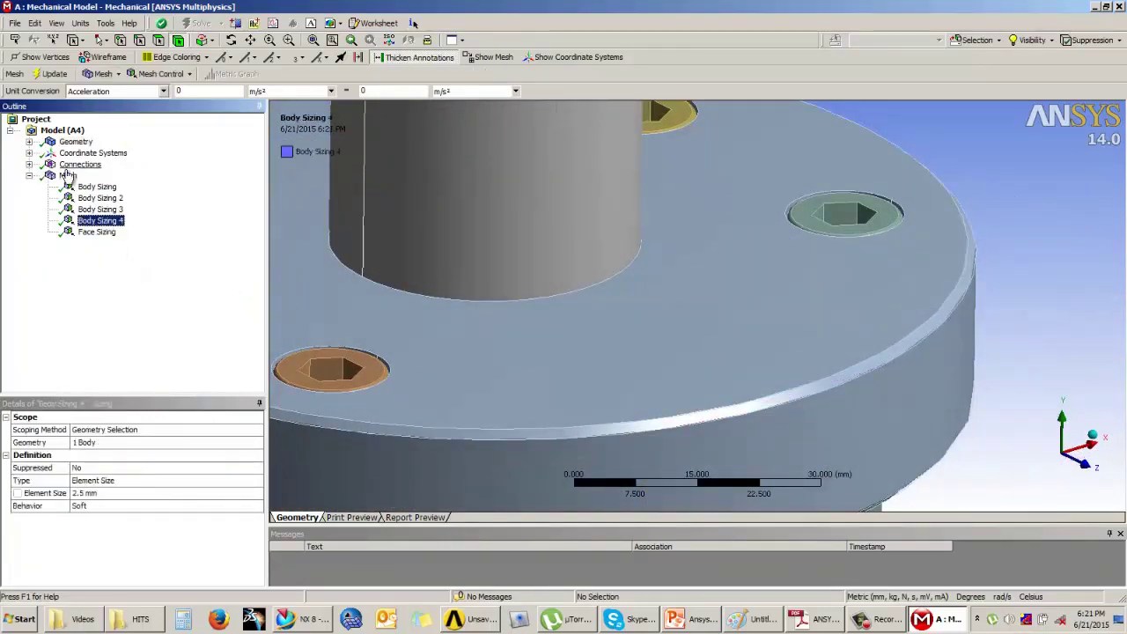
left_click(68, 175)
middle_click_drag(966, 193, 832, 347)
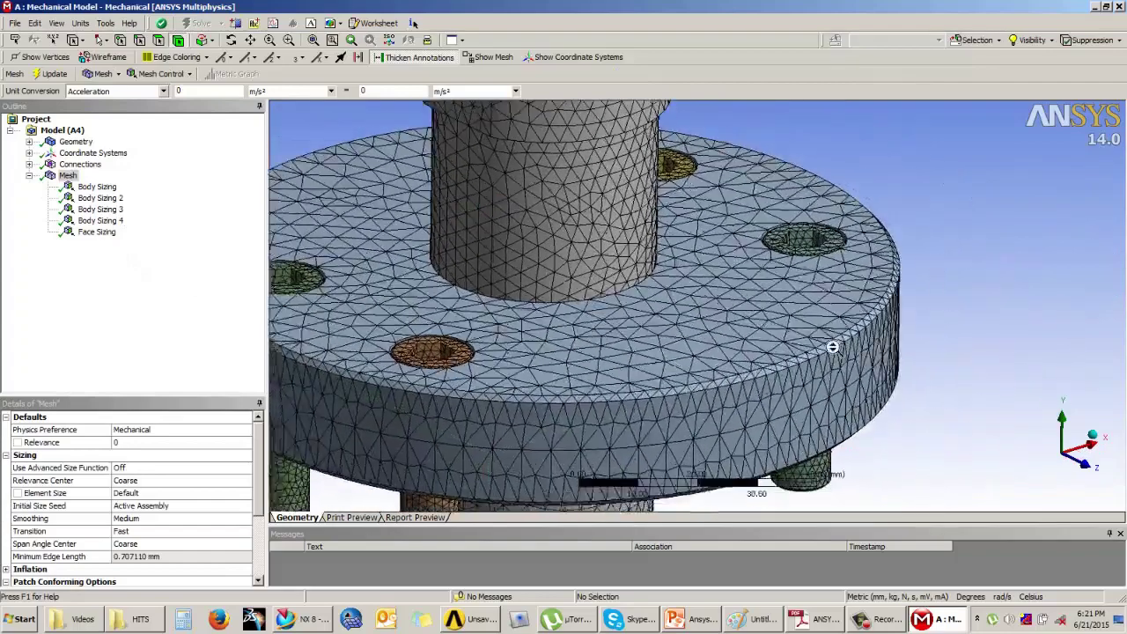
scroll(817, 417, "up", 2)
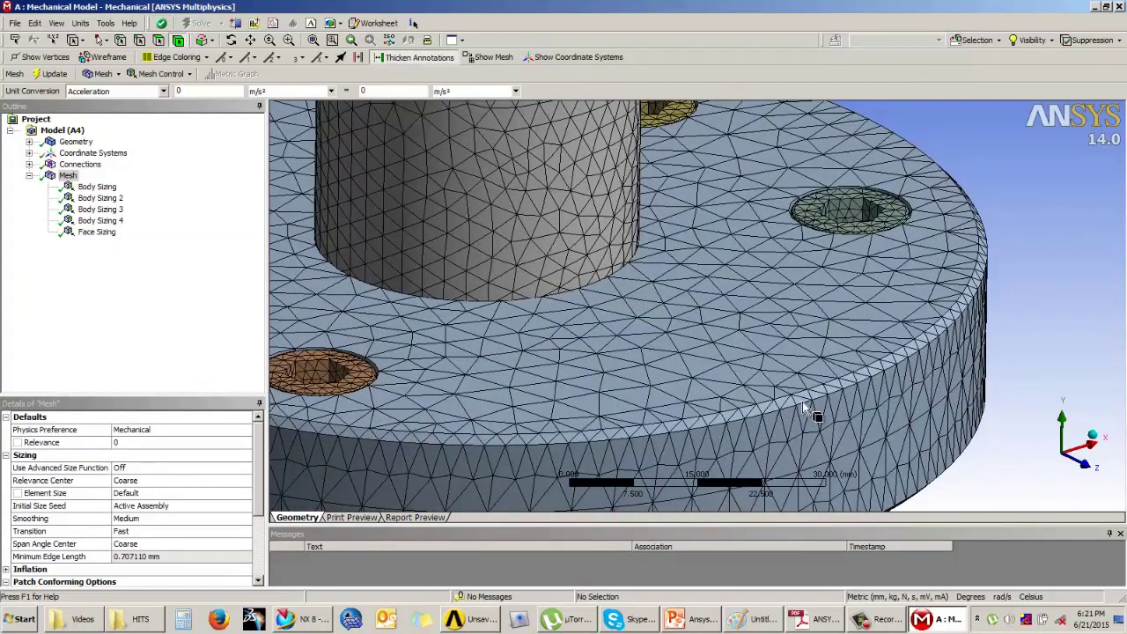
scroll(893, 347, "down", 5)
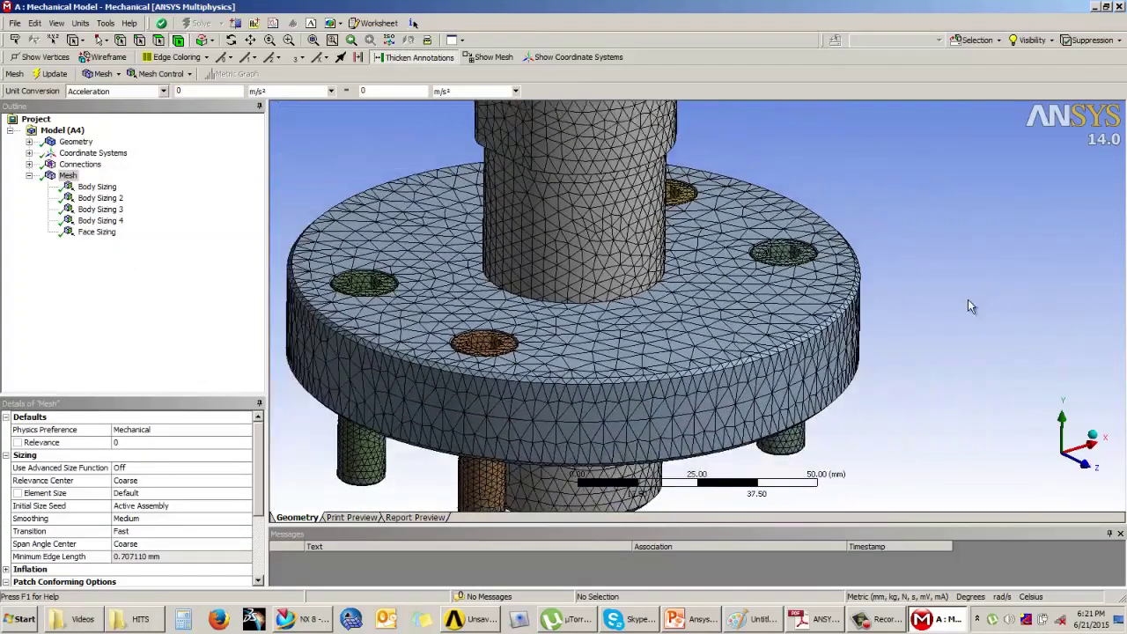
scroll(817, 374, "up", 4)
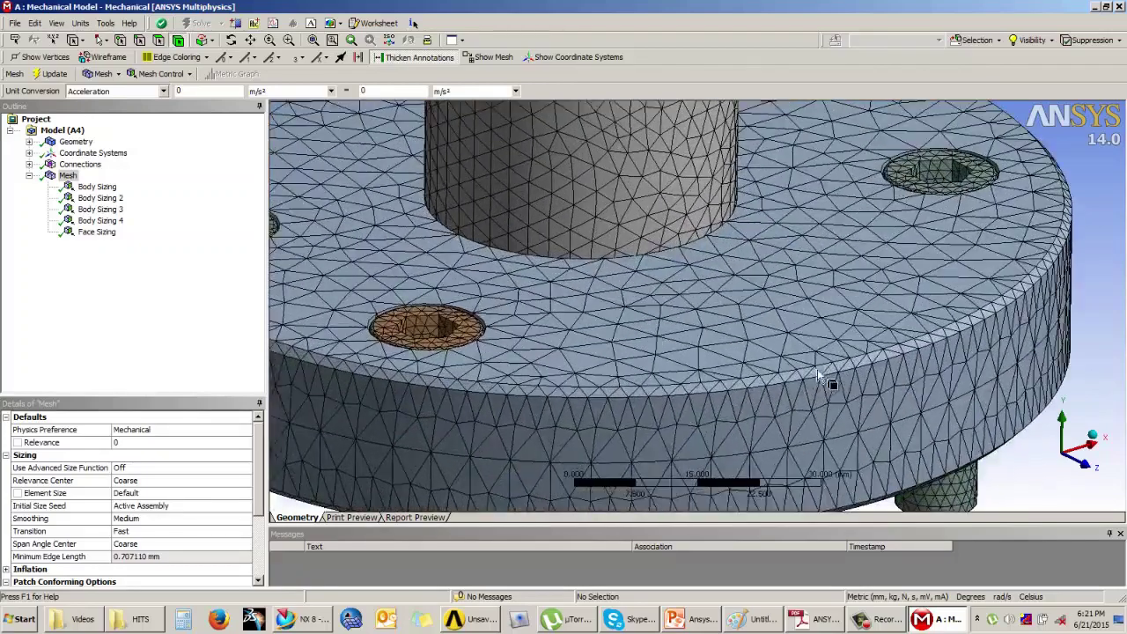
Insert a mesh refinement control and select both chamfer faces around the circular base's upper rim.
scroll(817, 372, "up", 3)
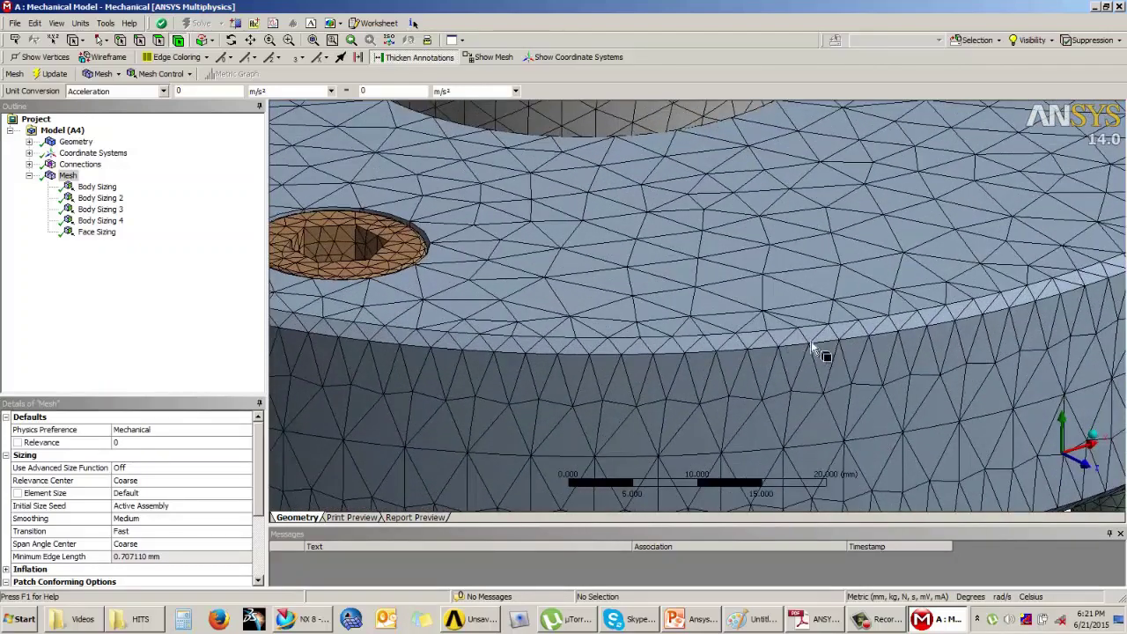
scroll(801, 341, "down", 5)
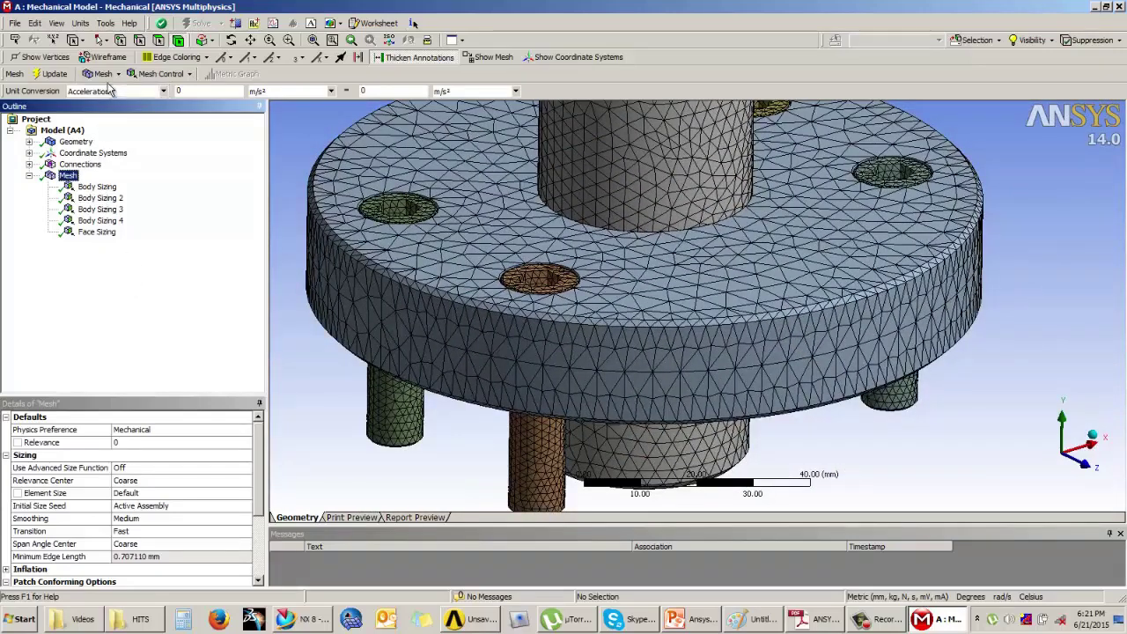
left_click(157, 74)
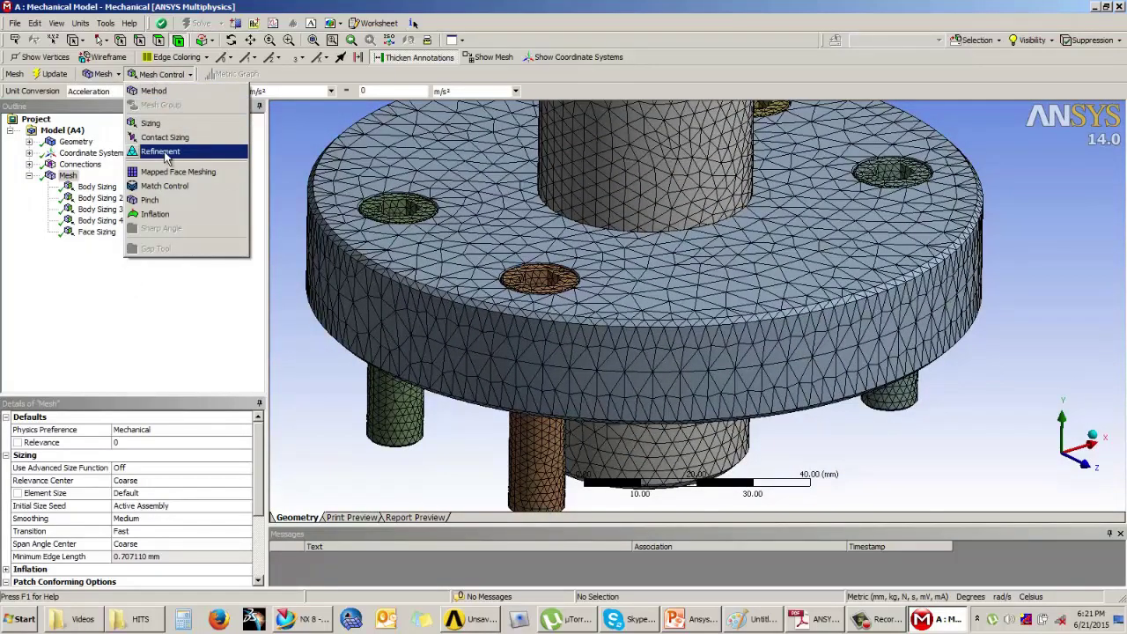
left_click(163, 151)
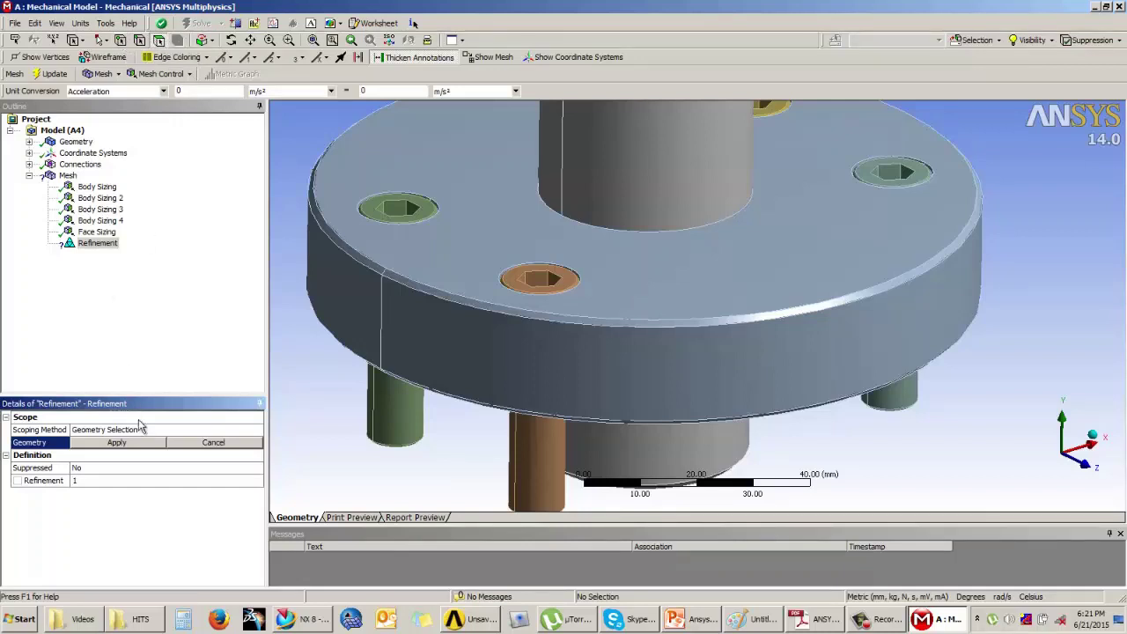
left_click(568, 323)
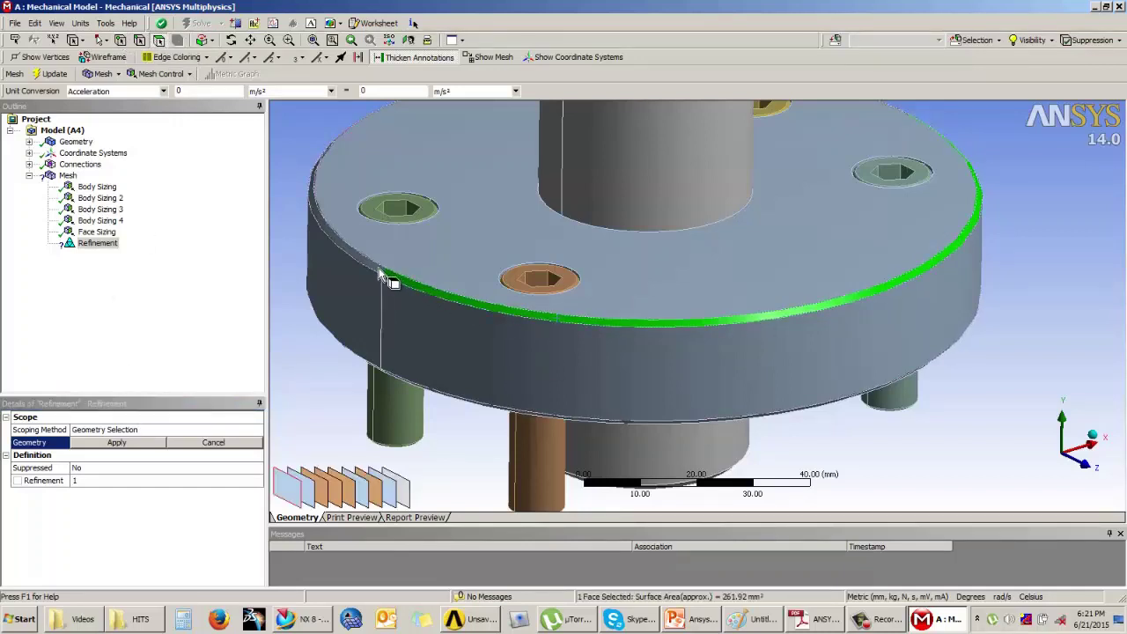
left_click(377, 267, "ctrl")
Add the two chamfer faces of the circular base's lower rim to the selection and assign all four faces to the refinement.
middle_click_drag(530, 375, 592, 197)
left_click(704, 237, "ctrl")
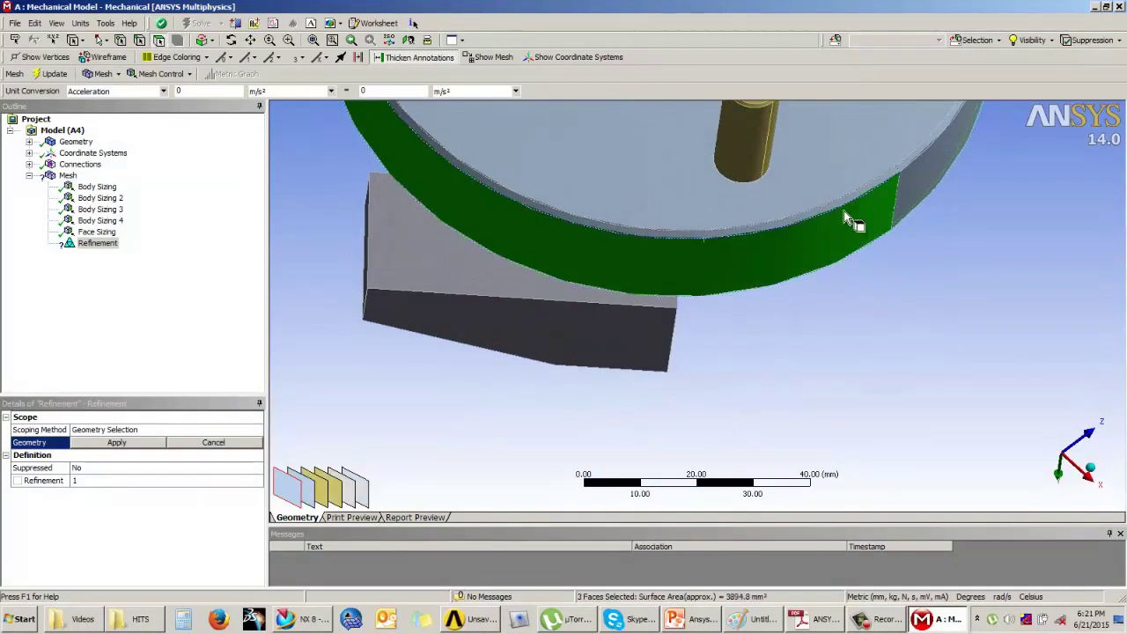
left_click(820, 221, "ctrl")
left_click(817, 211, "ctrl")
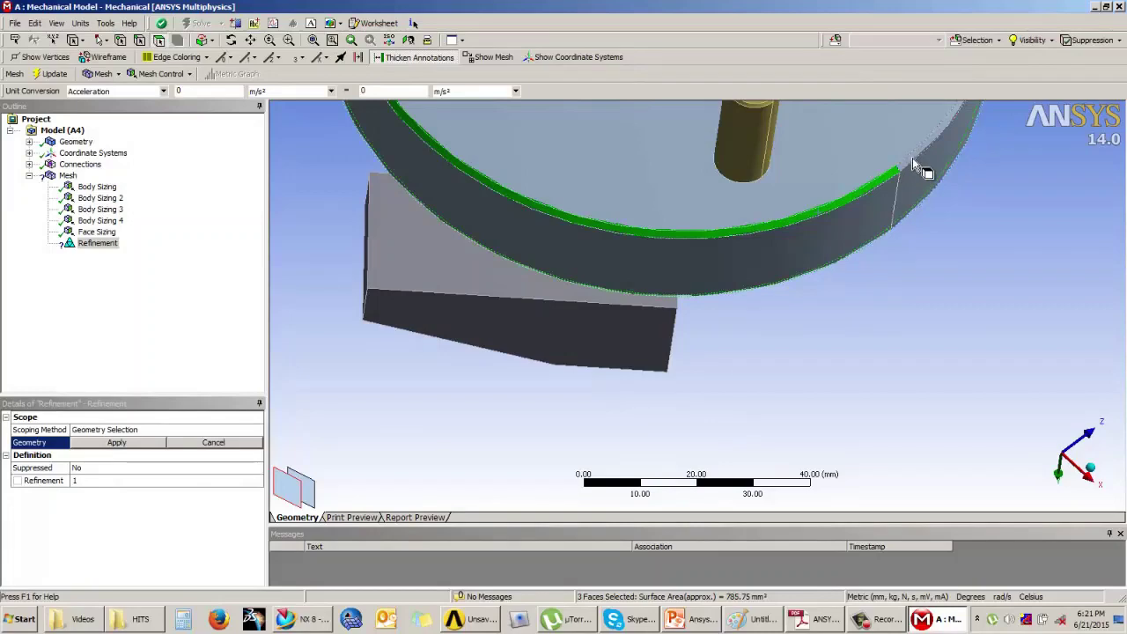
left_click(912, 158, "ctrl")
middle_click_drag(912, 158, 820, 91)
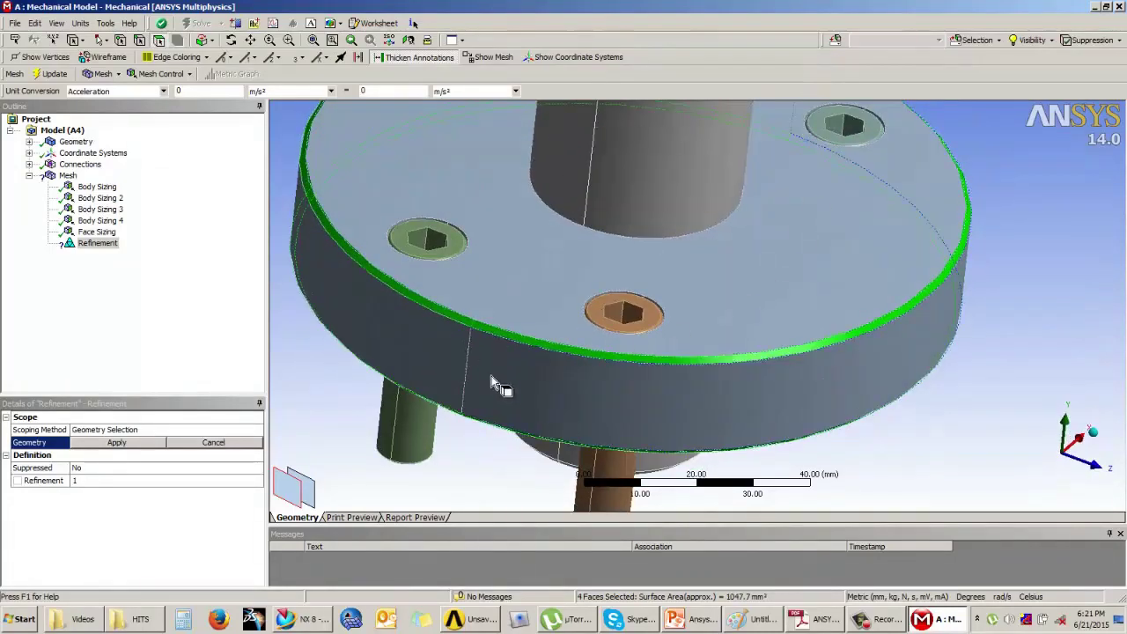
left_click(124, 442)
Try raising the refinement level to 2 and 3, and set it back to 1.
left_click(78, 482)
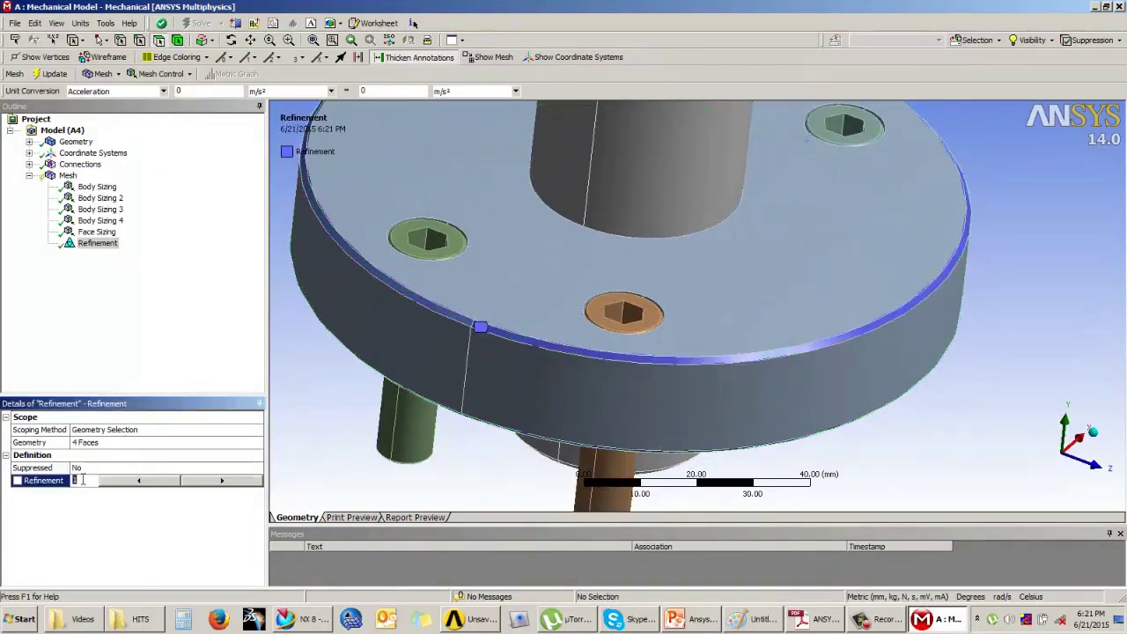
left_click(211, 486)
left_click(211, 486)
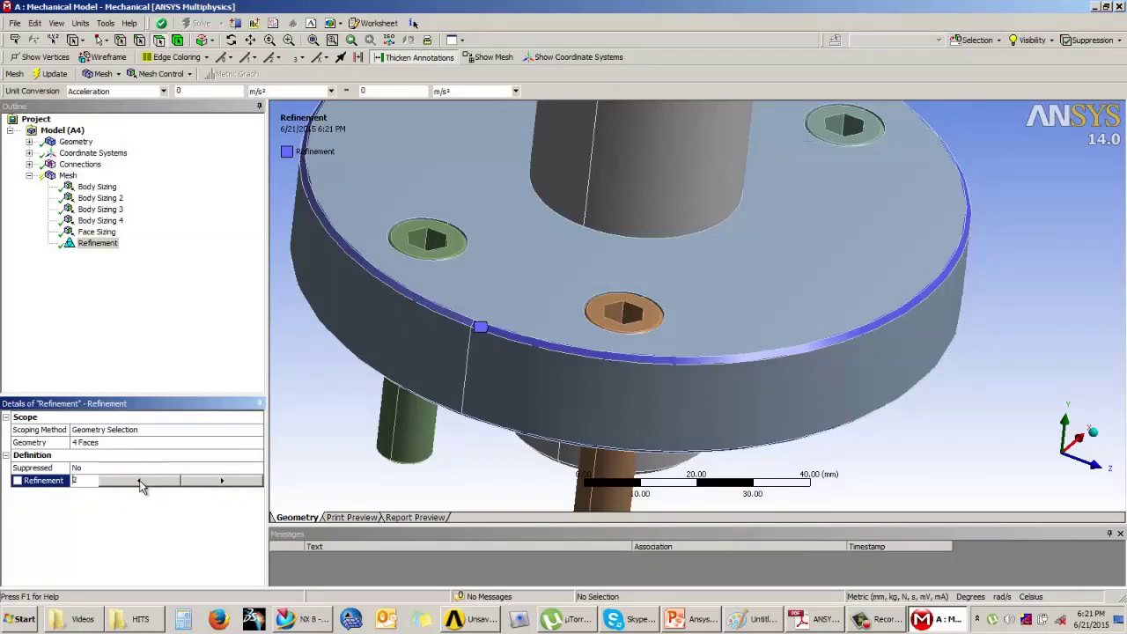
left_click(223, 481)
left_click(222, 481)
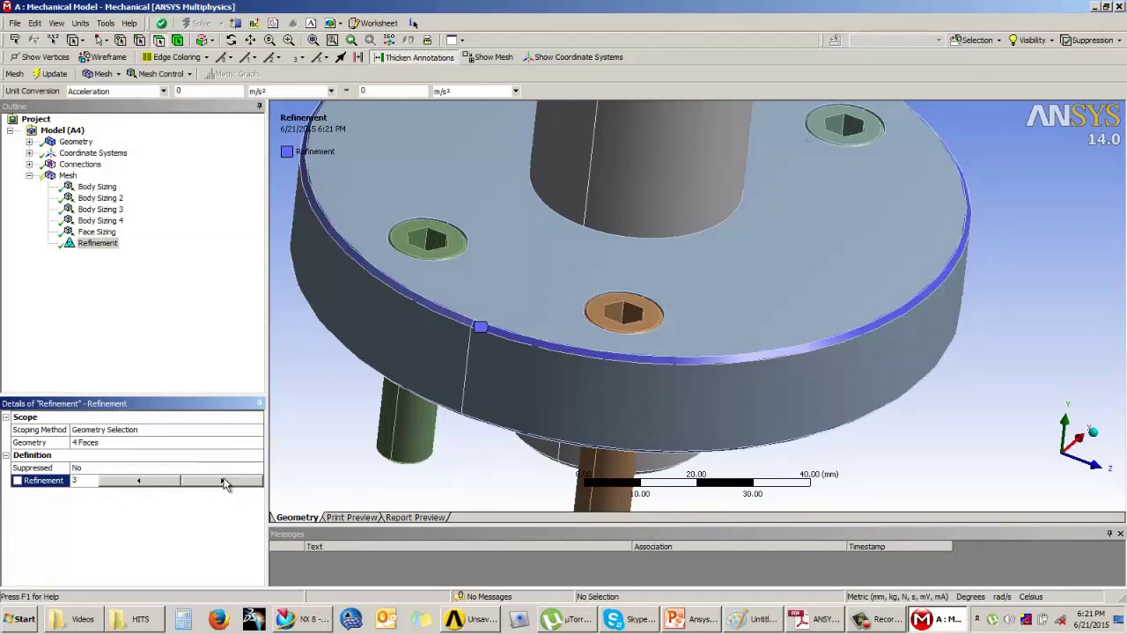
left_click(151, 484)
left_click(152, 484)
left_click(172, 327)
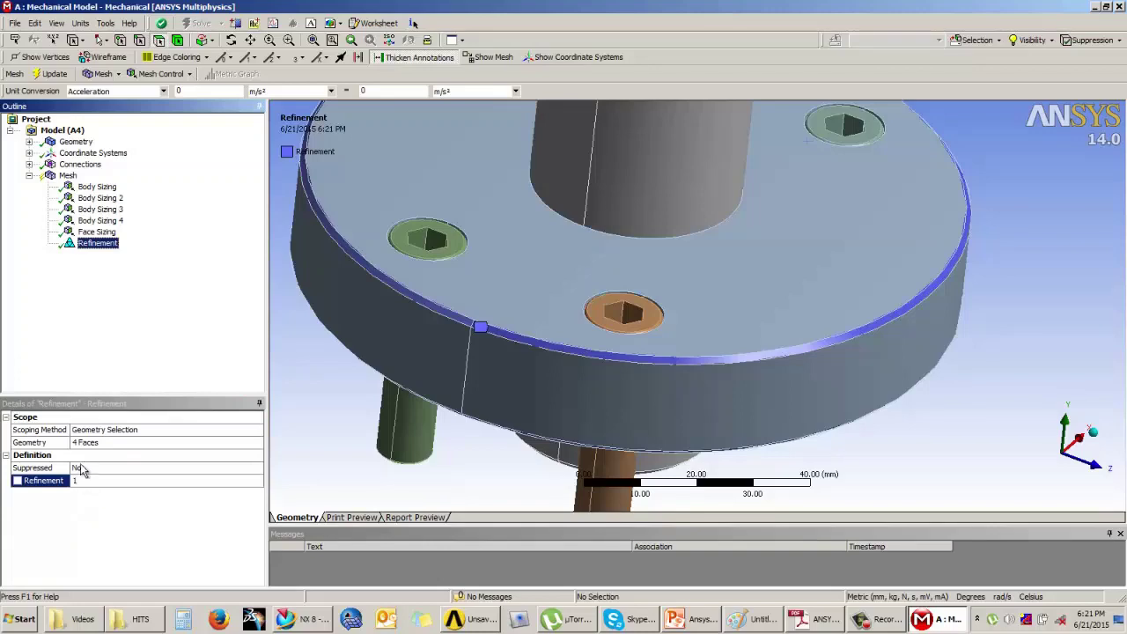
Check the mesh's node and element statistics and the level of the refinement control.
left_click(68, 176)
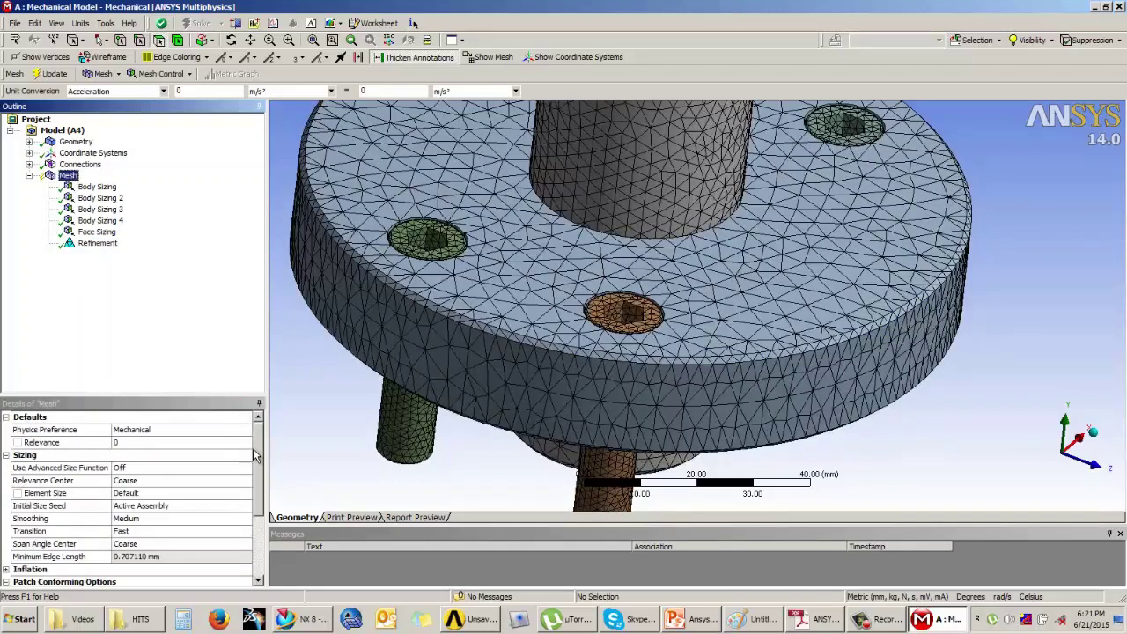
scroll(253, 455, "down", 3)
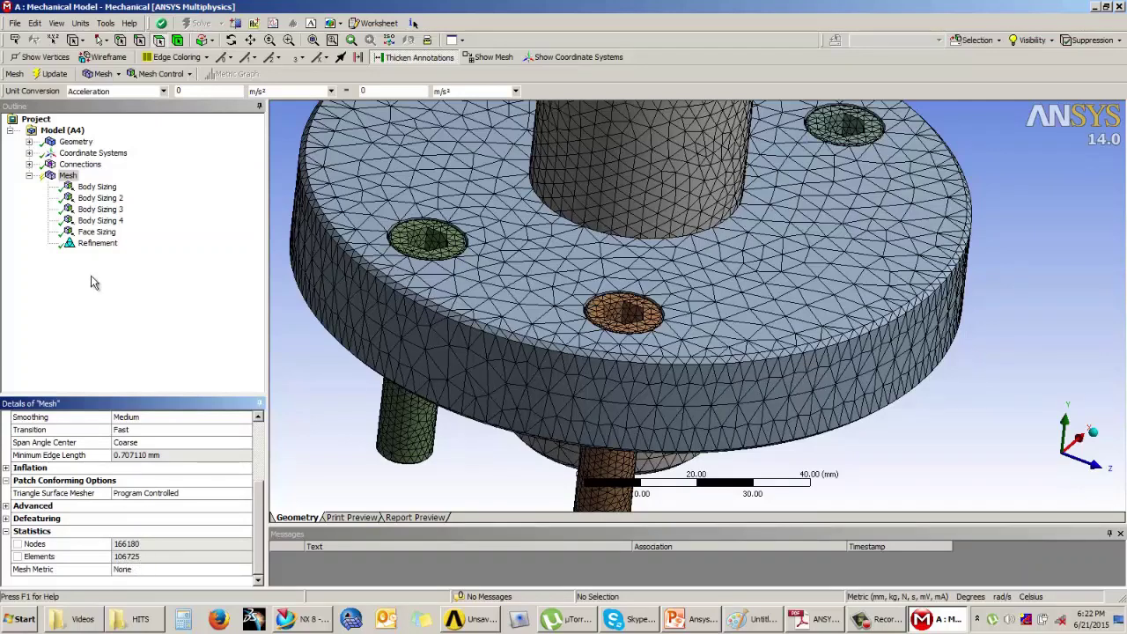
left_click(97, 243)
left_click(95, 480)
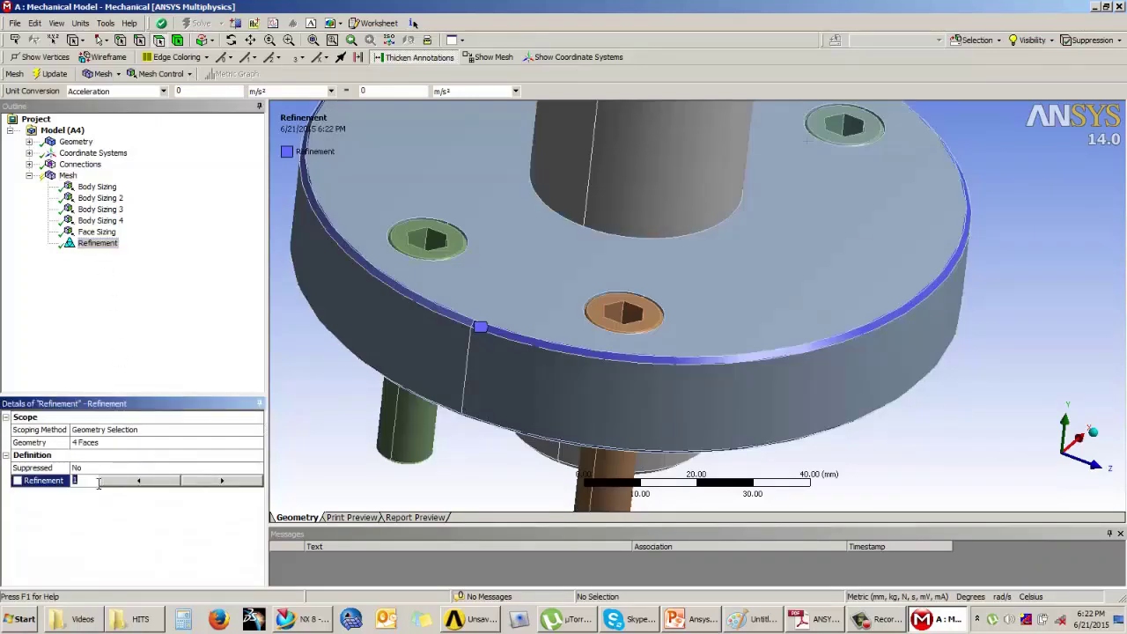
Update the mesh with the level 1 refinement and review the chamfered rim's elements and the mesh statistics.
left_click(69, 175)
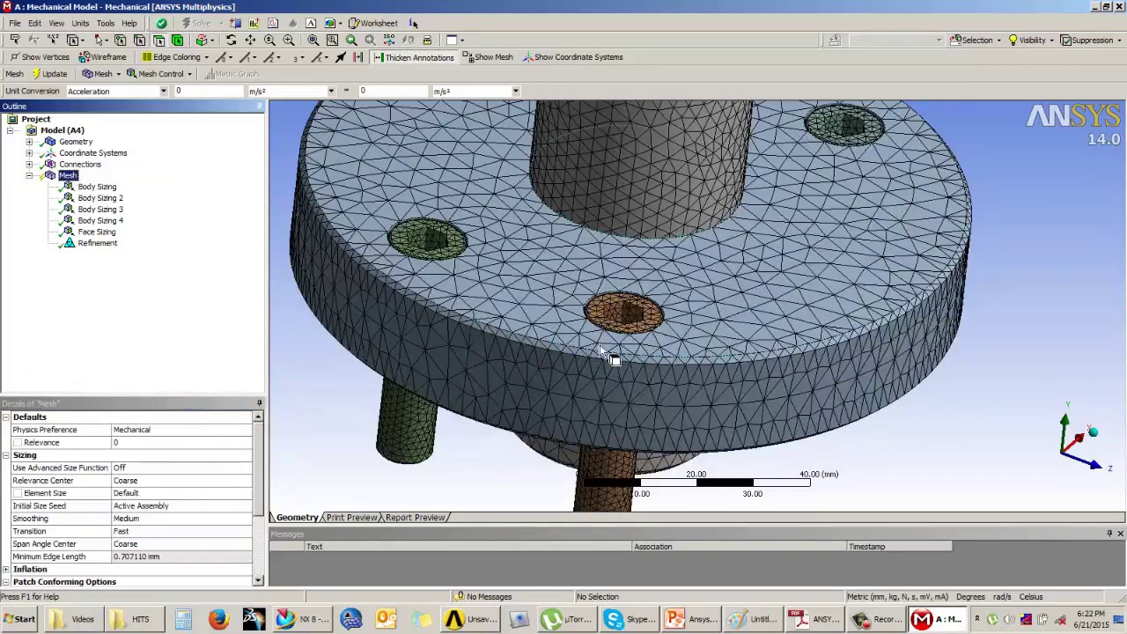
scroll(837, 317, "up", 6)
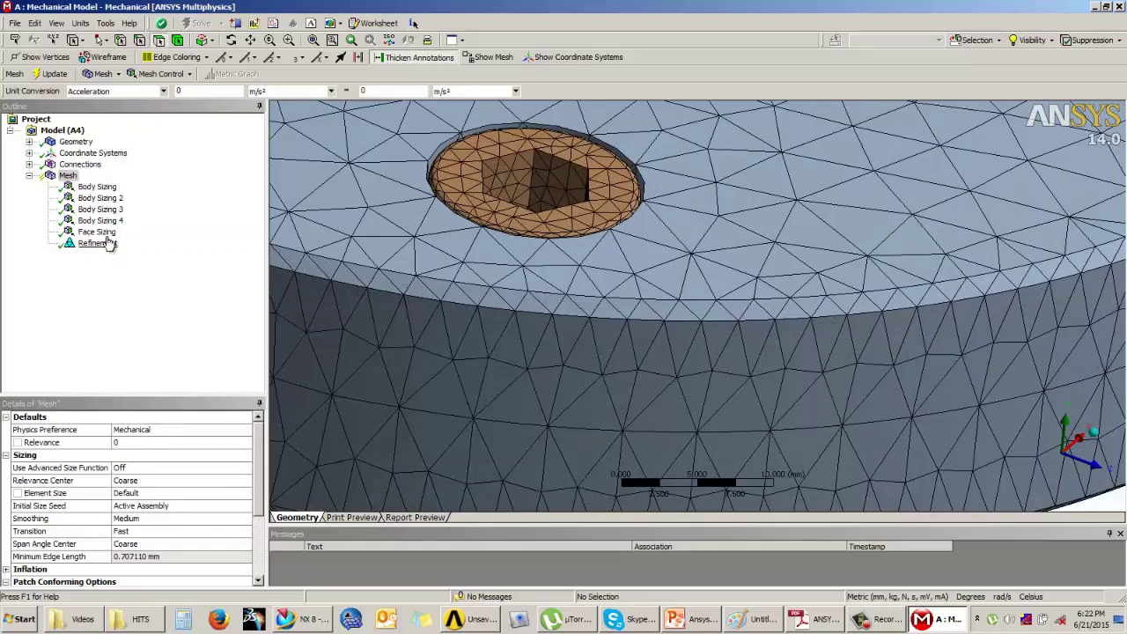
left_click(54, 75)
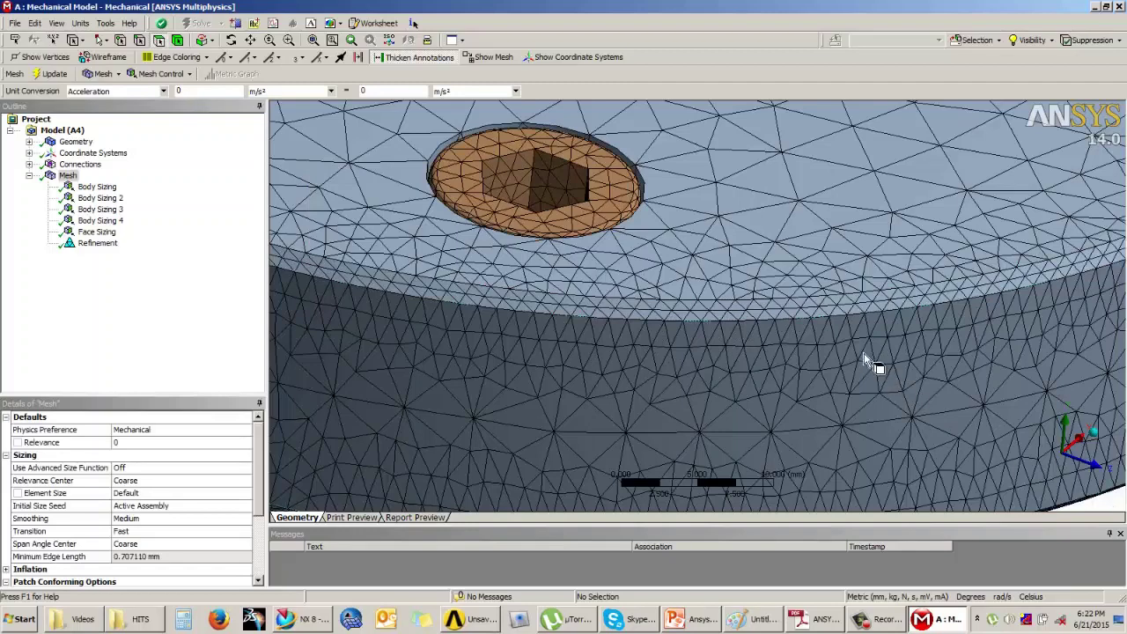
scroll(858, 347, "up", 2)
left_click_drag(263, 457, 269, 550)
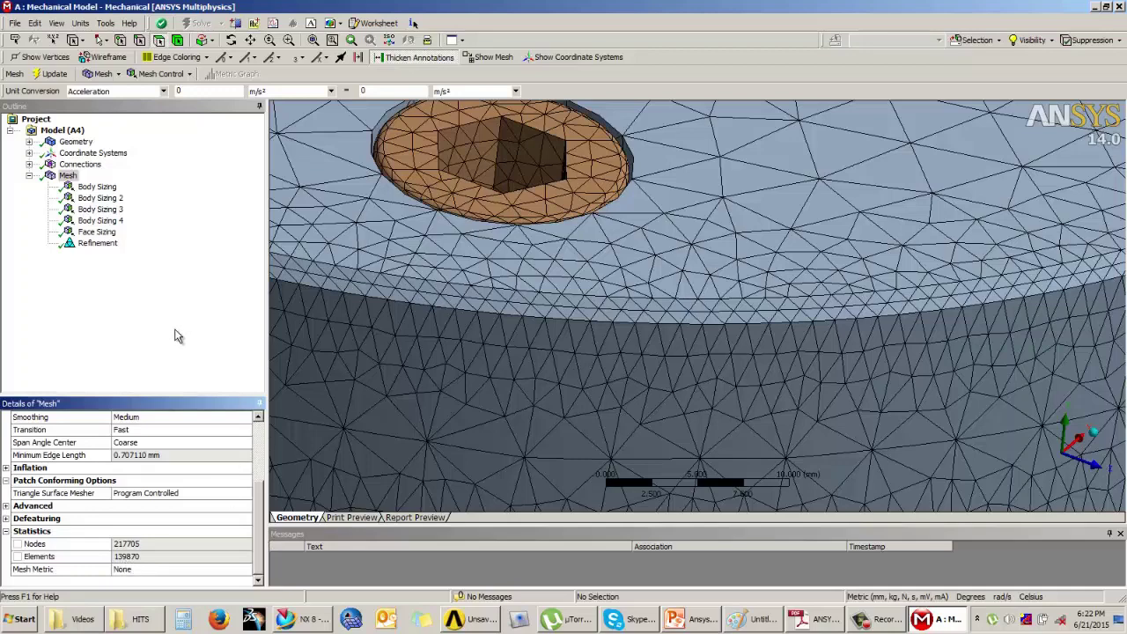
Set the refinement level of the chamfer faces to 2, update the mesh and display it.
left_click(99, 243)
left_click(199, 482)
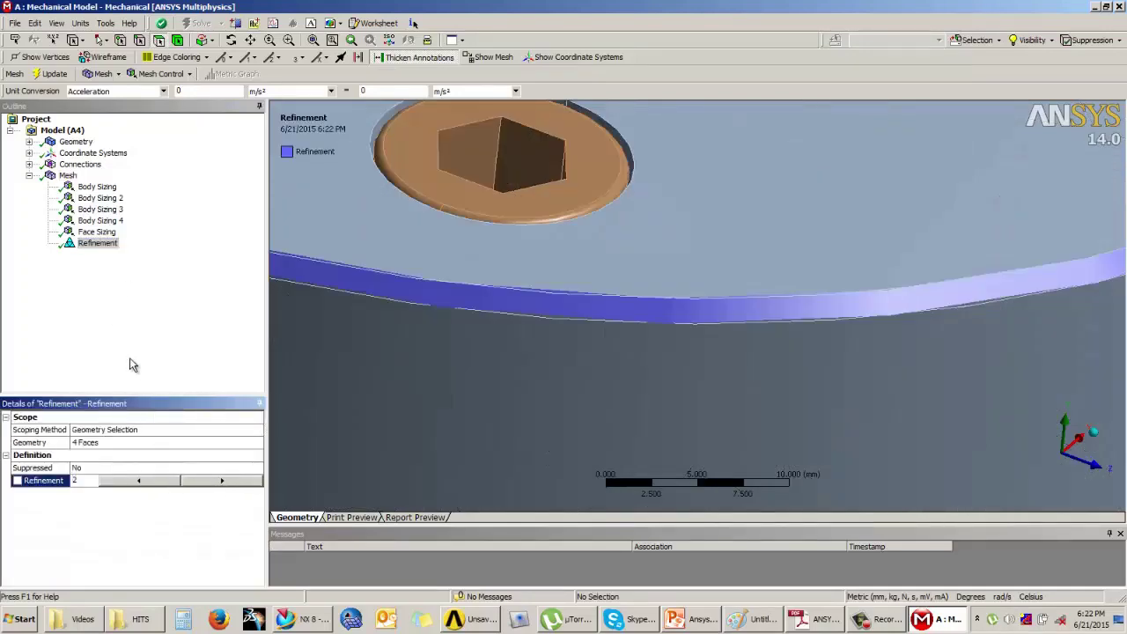
left_click(54, 75)
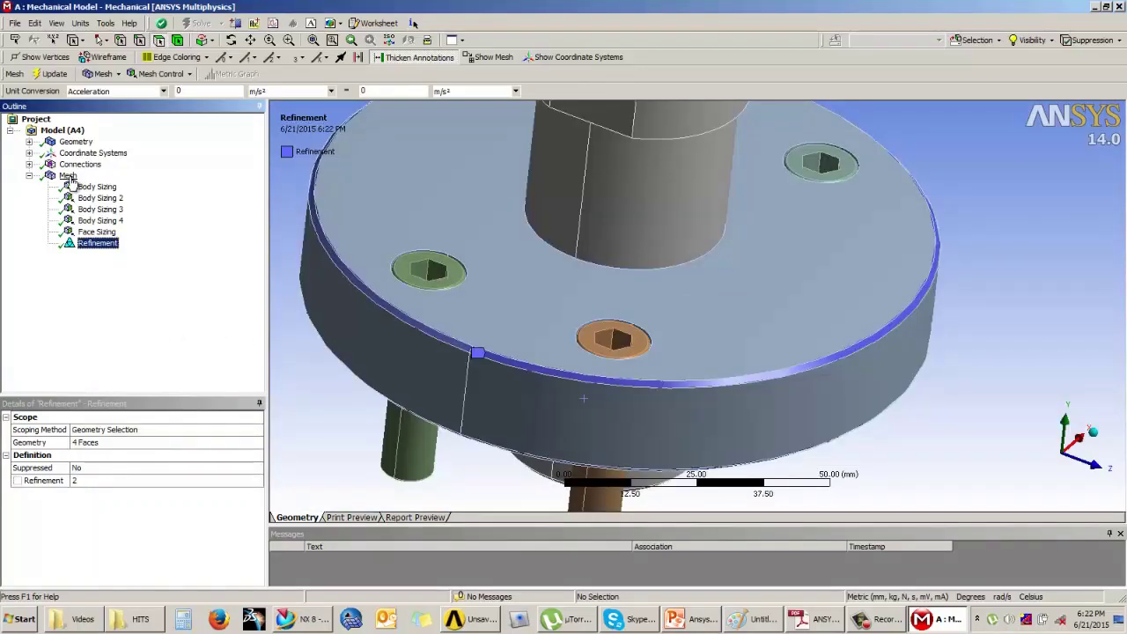
left_click(68, 176)
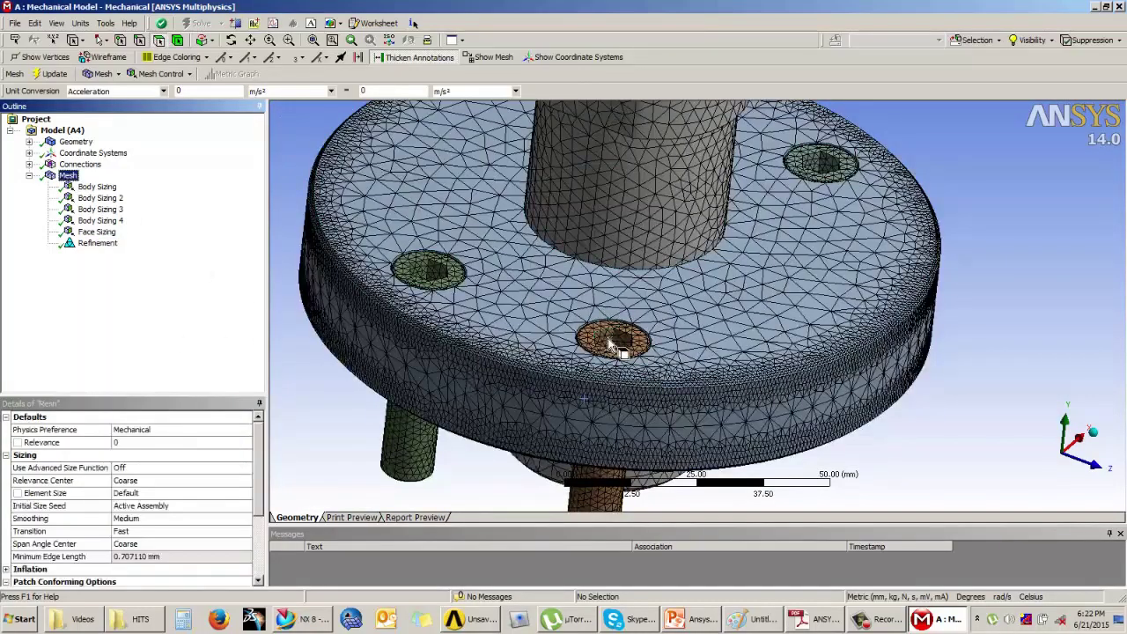
Examine the level 2 refined elements along the chamfered upper rim and side of the circular base.
scroll(780, 415, "up", 10)
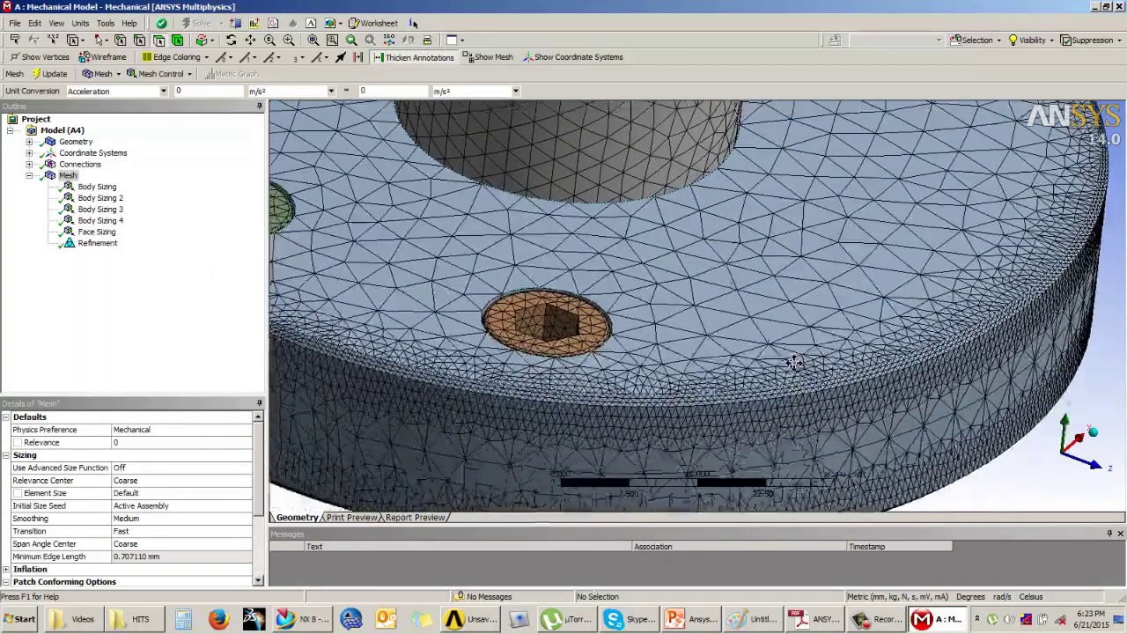
scroll(787, 369, "up", 4)
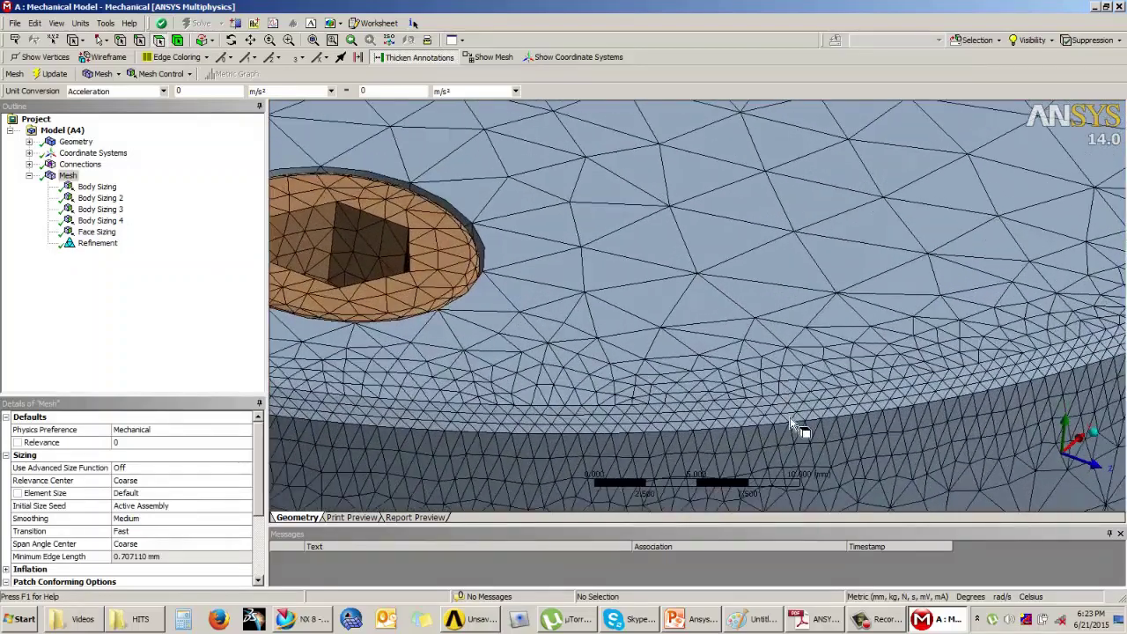
scroll(792, 416, "down", 4)
scroll(755, 382, "up", 4)
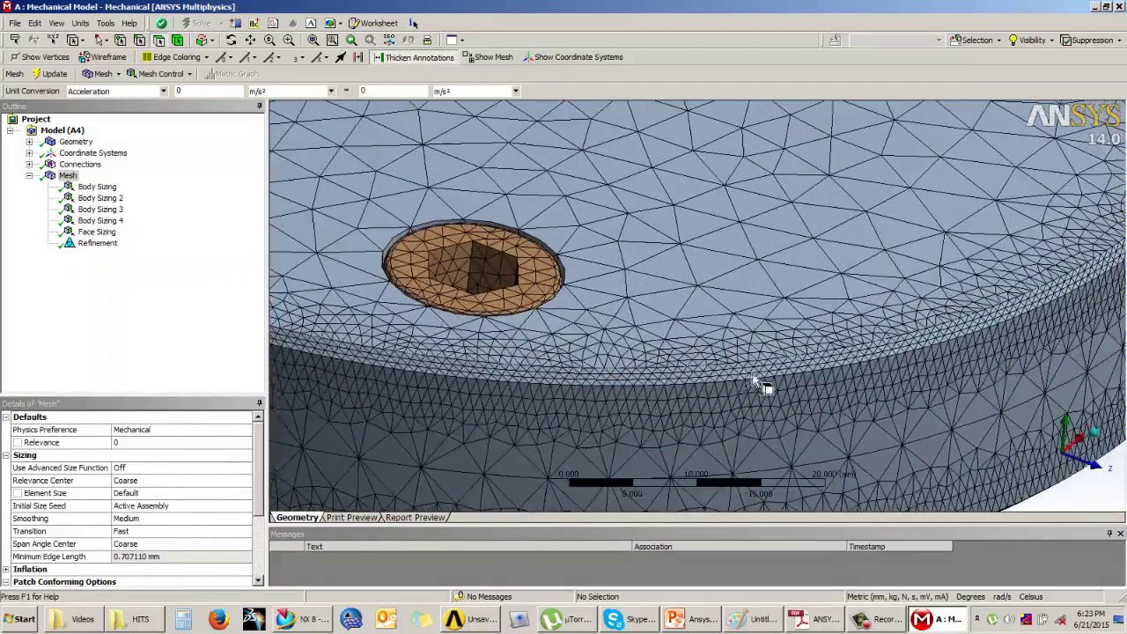
scroll(737, 308, "down", 5)
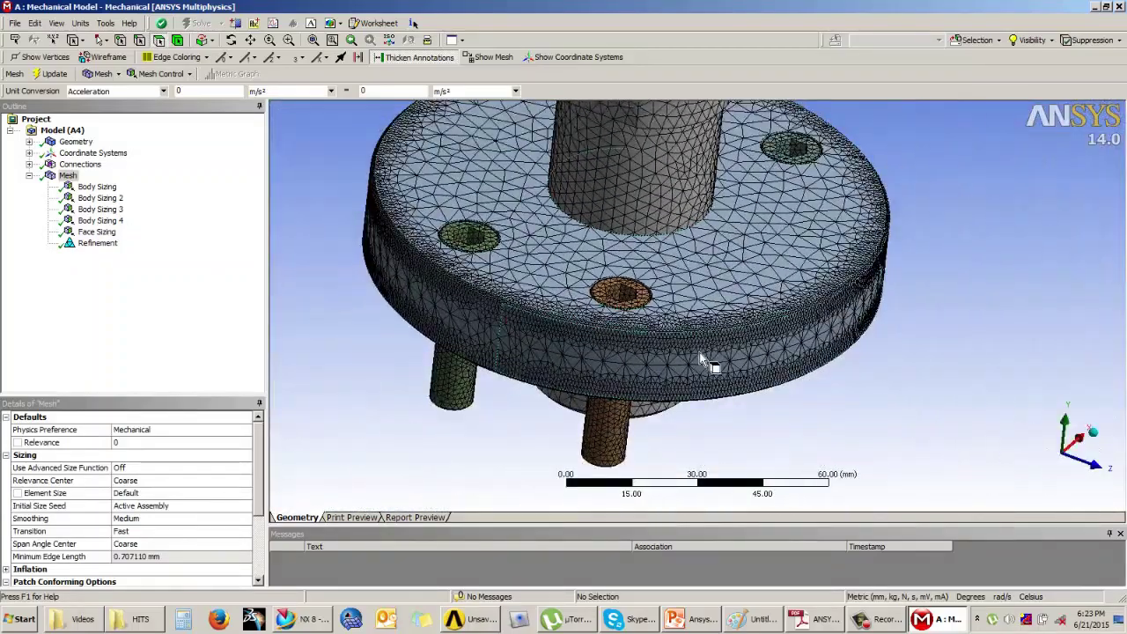
middle_click_drag(713, 356, 687, 388)
Set the refinement level of the chamfer faces to 3, update the mesh and display it.
left_click(97, 243)
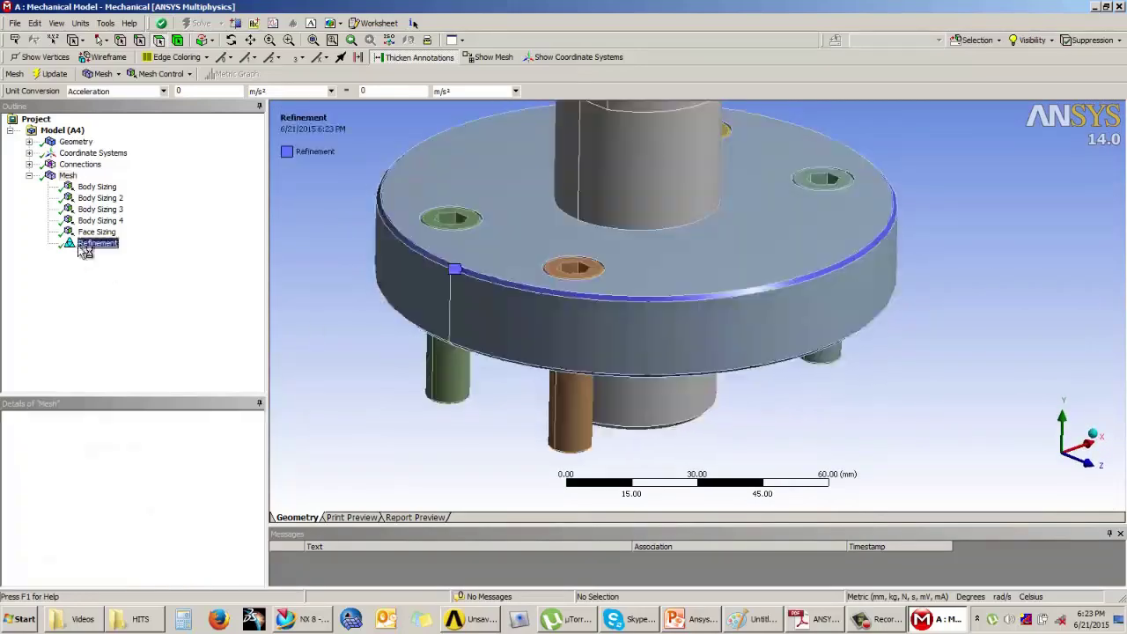
left_click(121, 480)
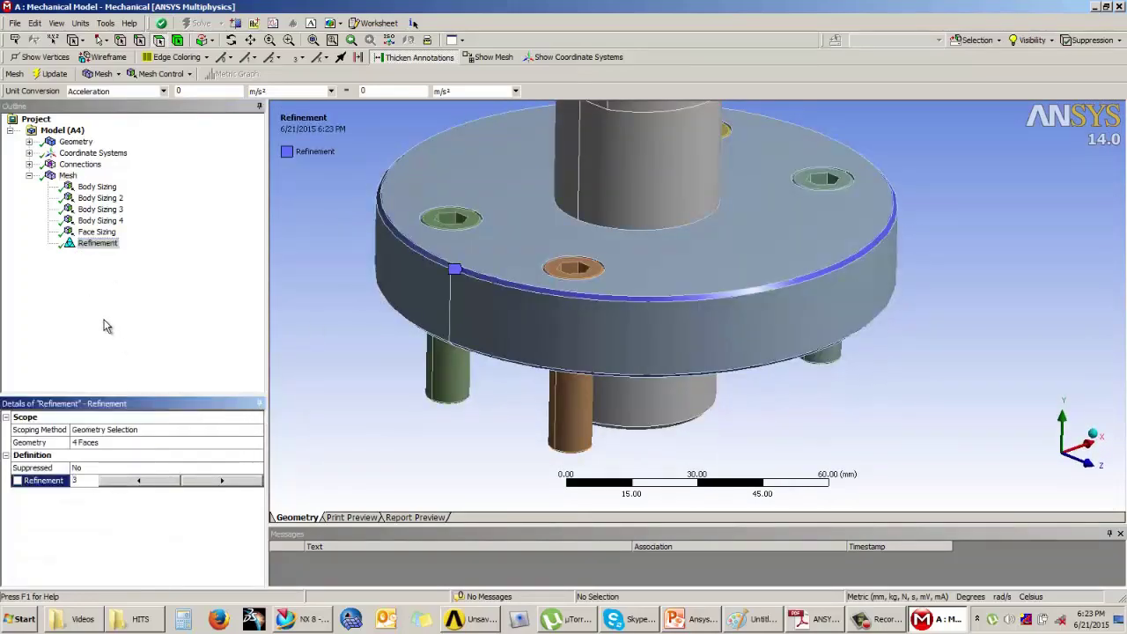
left_click(55, 74)
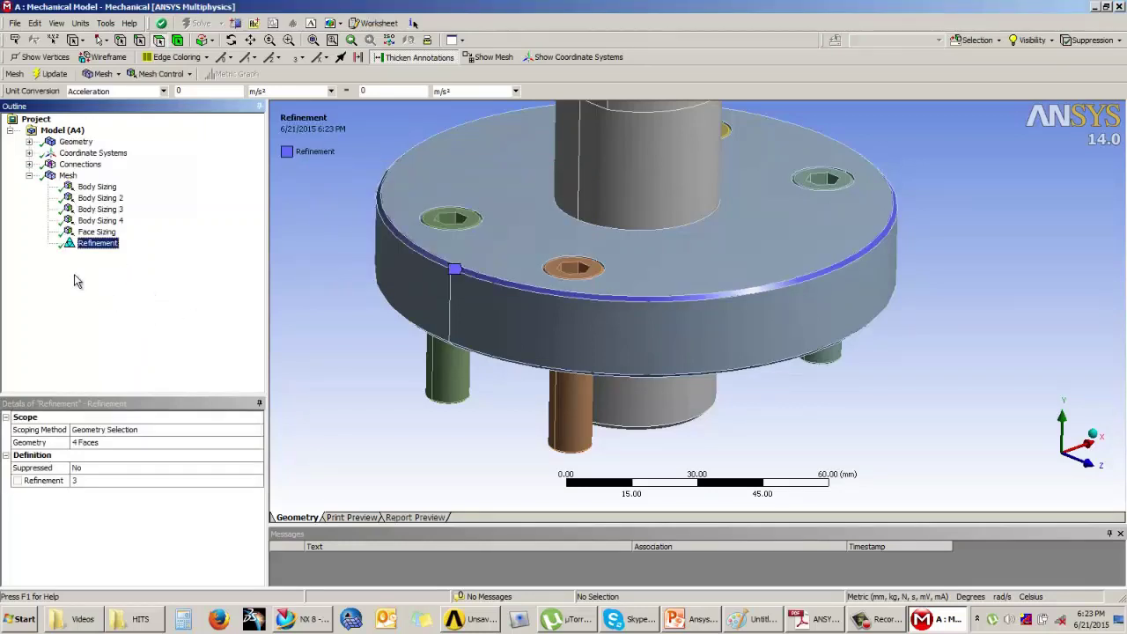
left_click(68, 176)
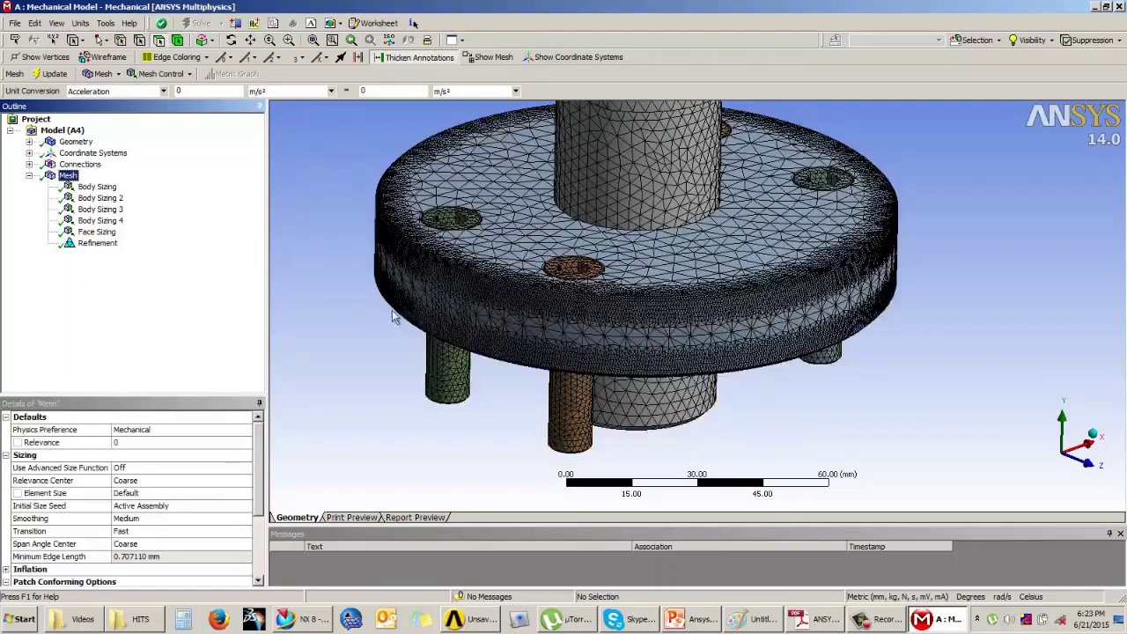
Inspect the level 3 refined mesh on the chamfer up close and around the whole circular base.
scroll(746, 287, "up", 5)
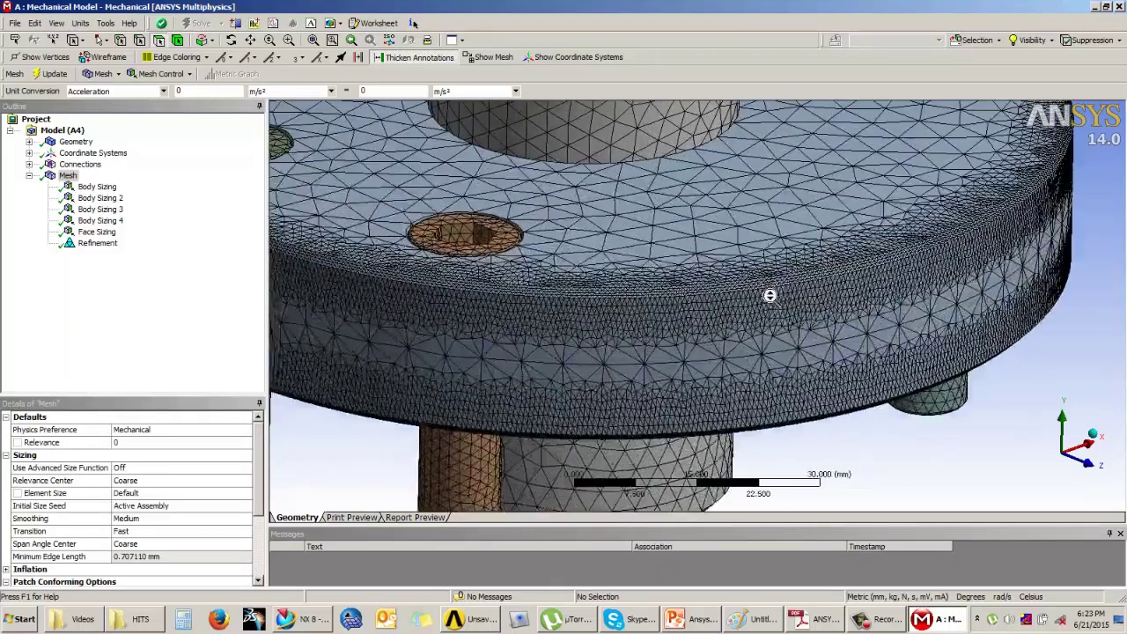
scroll(746, 287, "up", 5)
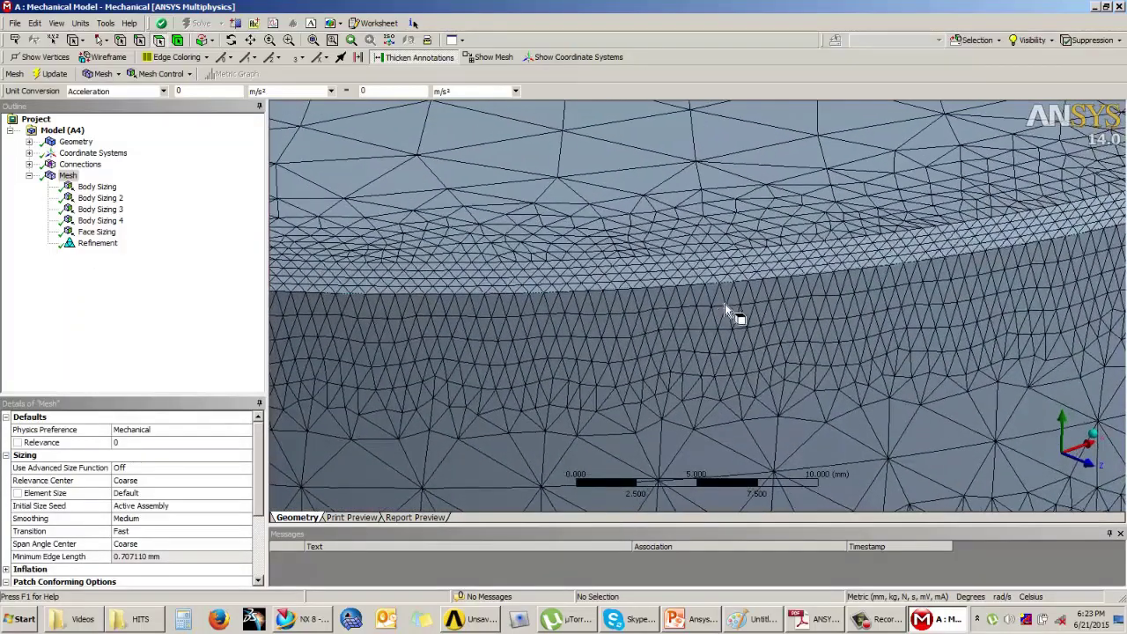
scroll(730, 299, "down", 10)
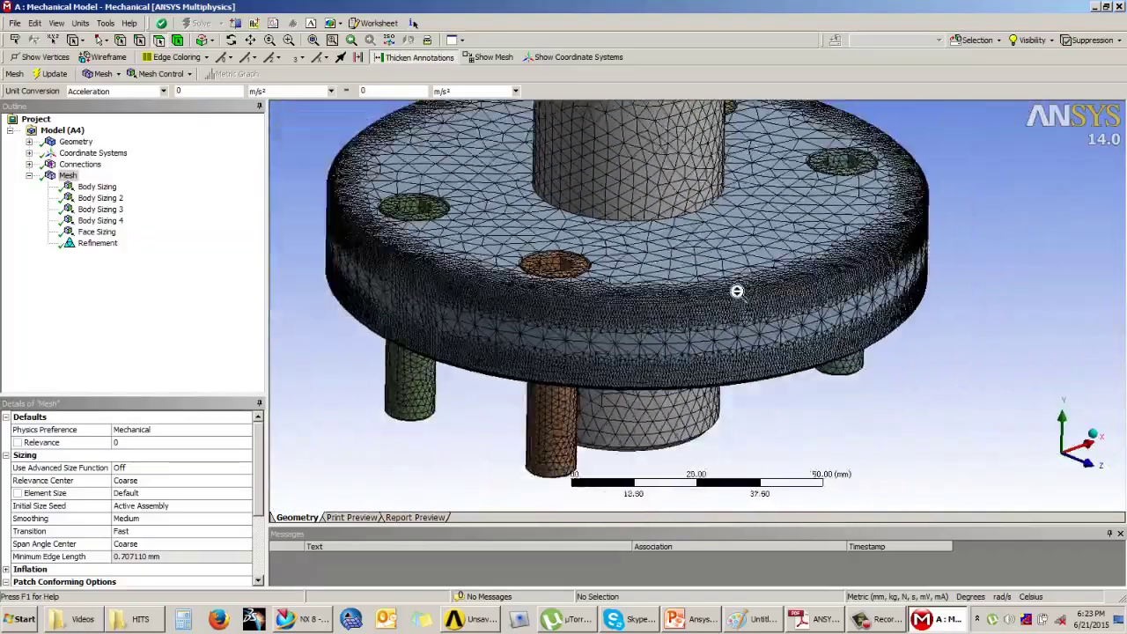
scroll(736, 291, "down", 2)
mouse_move(789, 370)
middle_mouse_down()
mouse_move(793, 387)
mouse_move(781, 379)
mouse_move(787, 364)
middle_mouse_up()
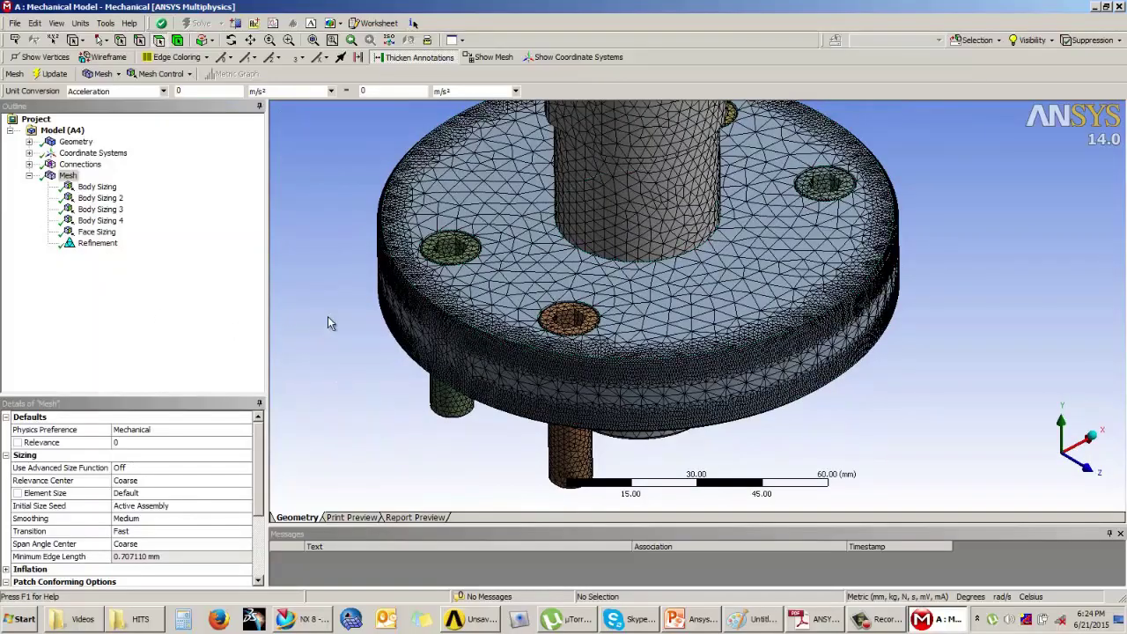
middle_click_drag(370, 289, 698, 337)
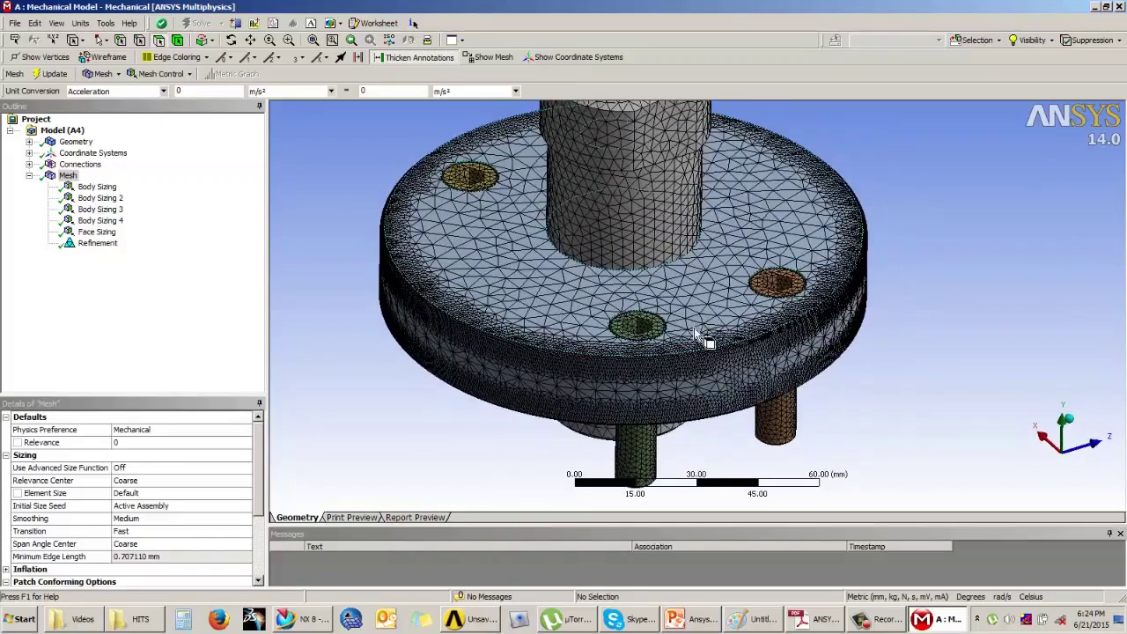
left_click(885, 622)
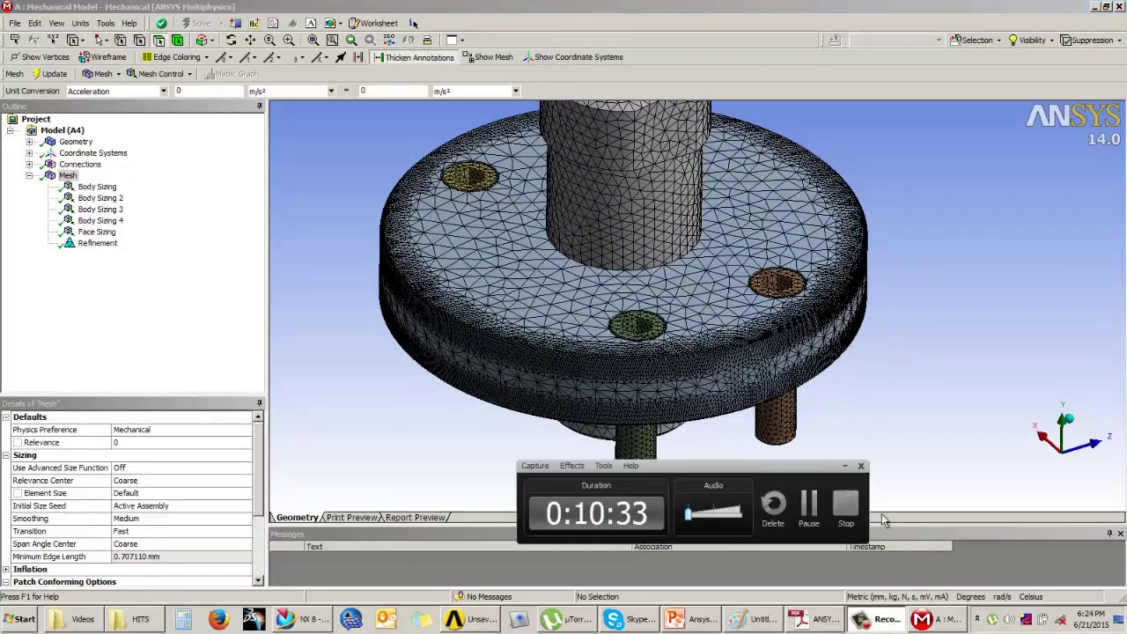